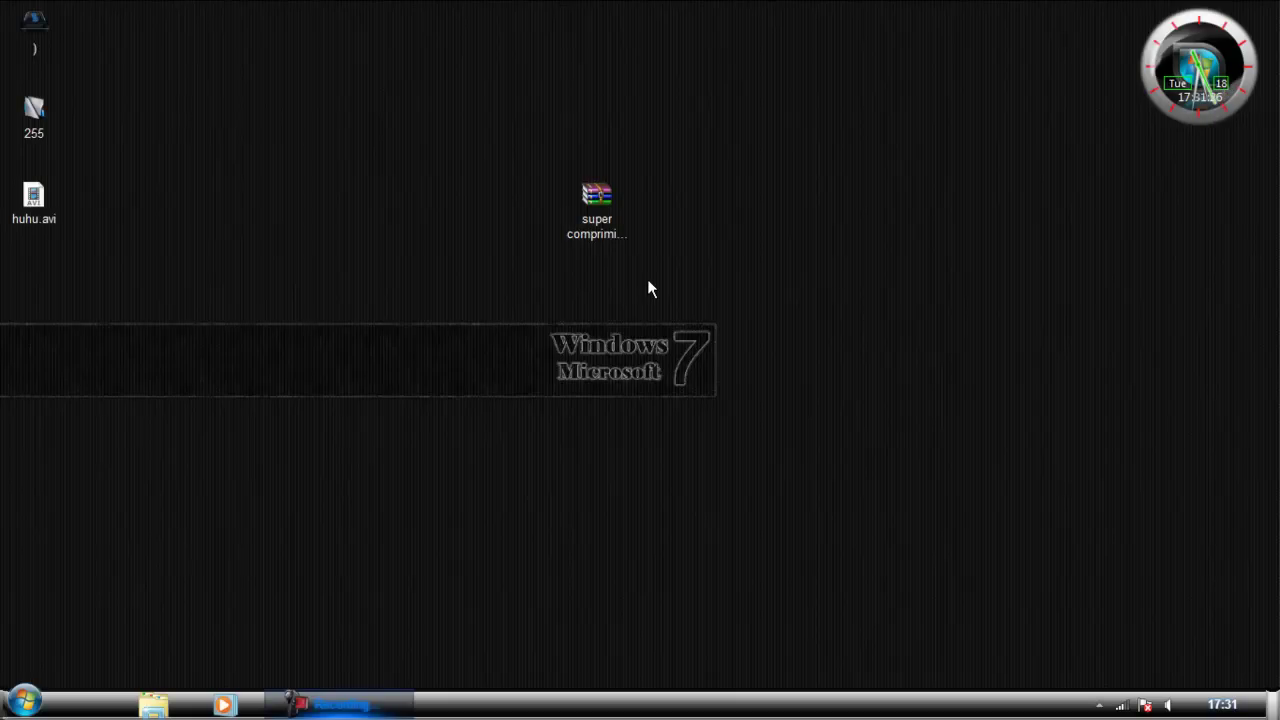
# - Extract super comprimidor videos.rar onto the desktop and move the archive aside, putting the extracted folder in its place
pyautogui.click(599, 211)
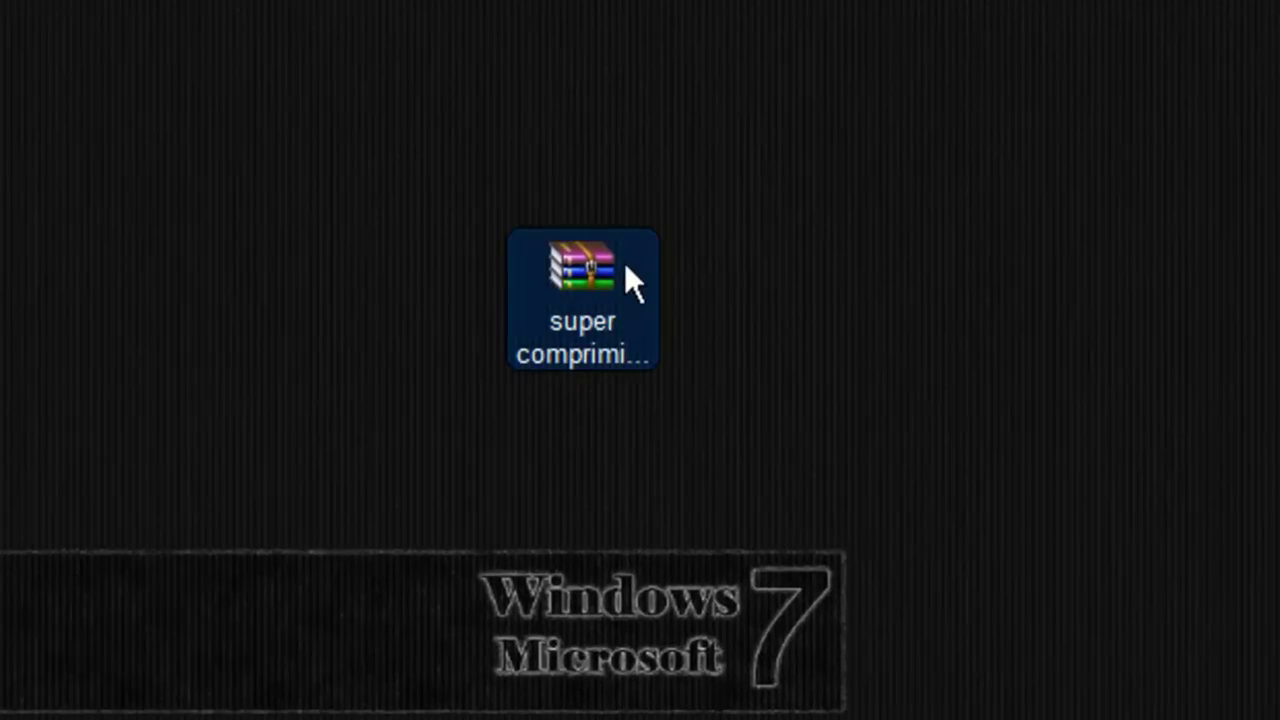
pyautogui.rightClick(624, 266)
pyautogui.click(690, 563)
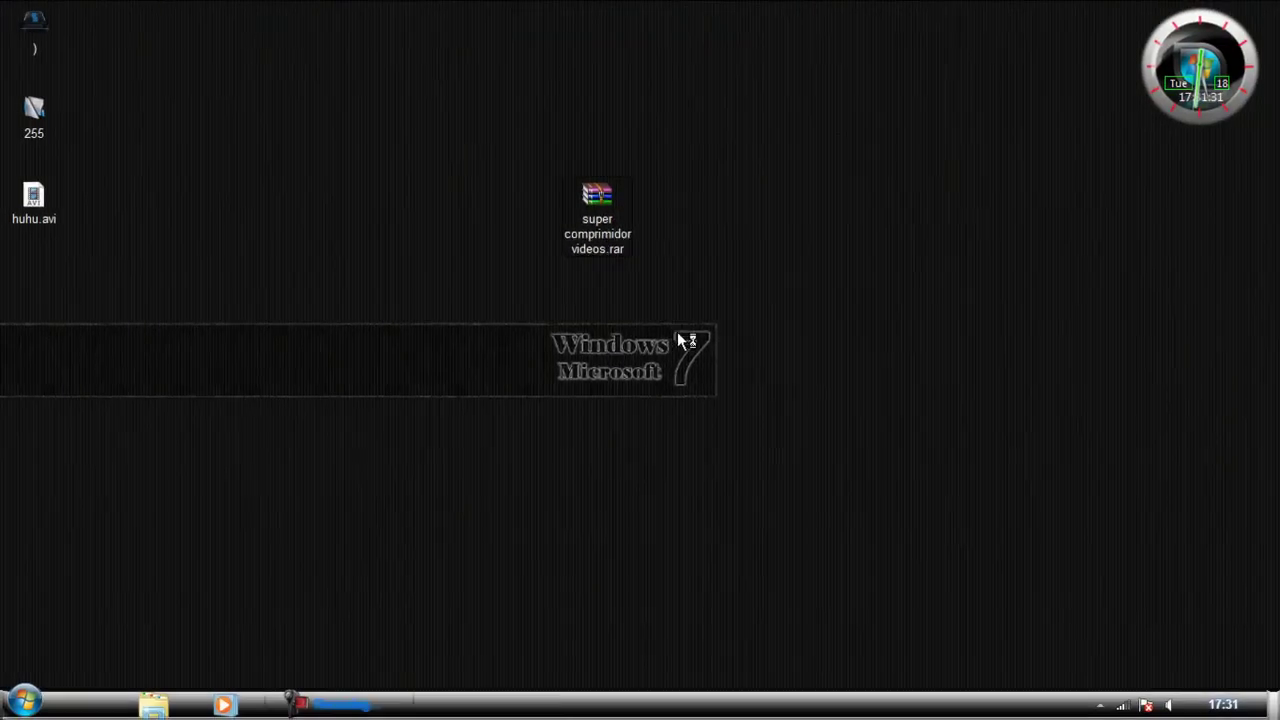
pyautogui.moveTo(603, 209); pyautogui.dragTo(1218, 235)
pyautogui.moveTo(47, 313); pyautogui.dragTo(644, 222)
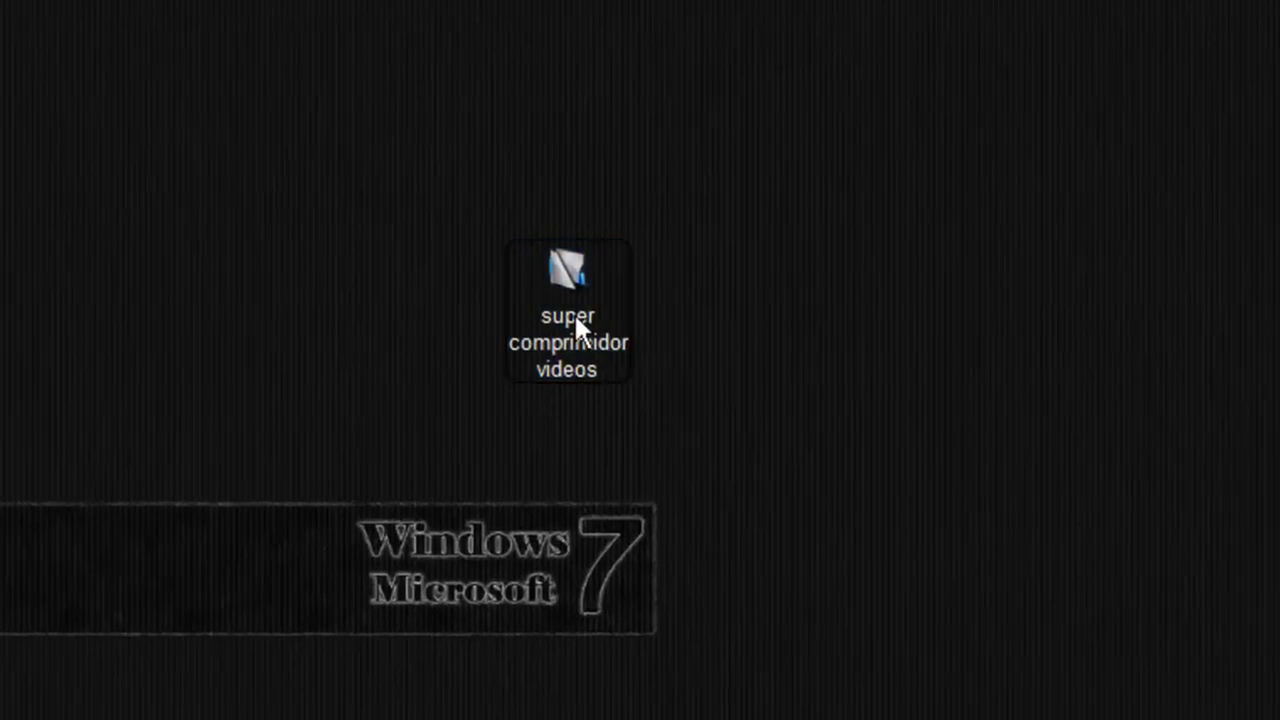
# - Launch the XviD-1.2.2-07062009.exe installer from the CODEC folder inside the extracted super comprimidor videos folder
pyautogui.doubleClick(574, 312)
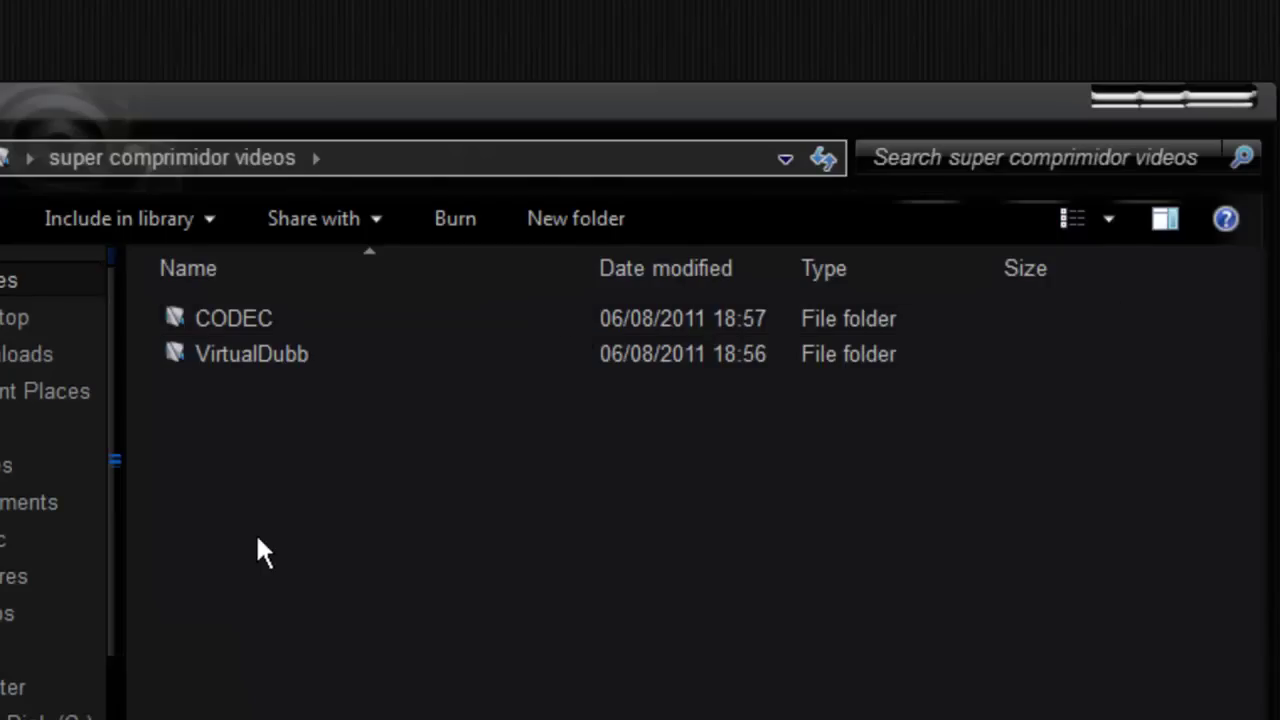
pyautogui.moveTo(230, 340)
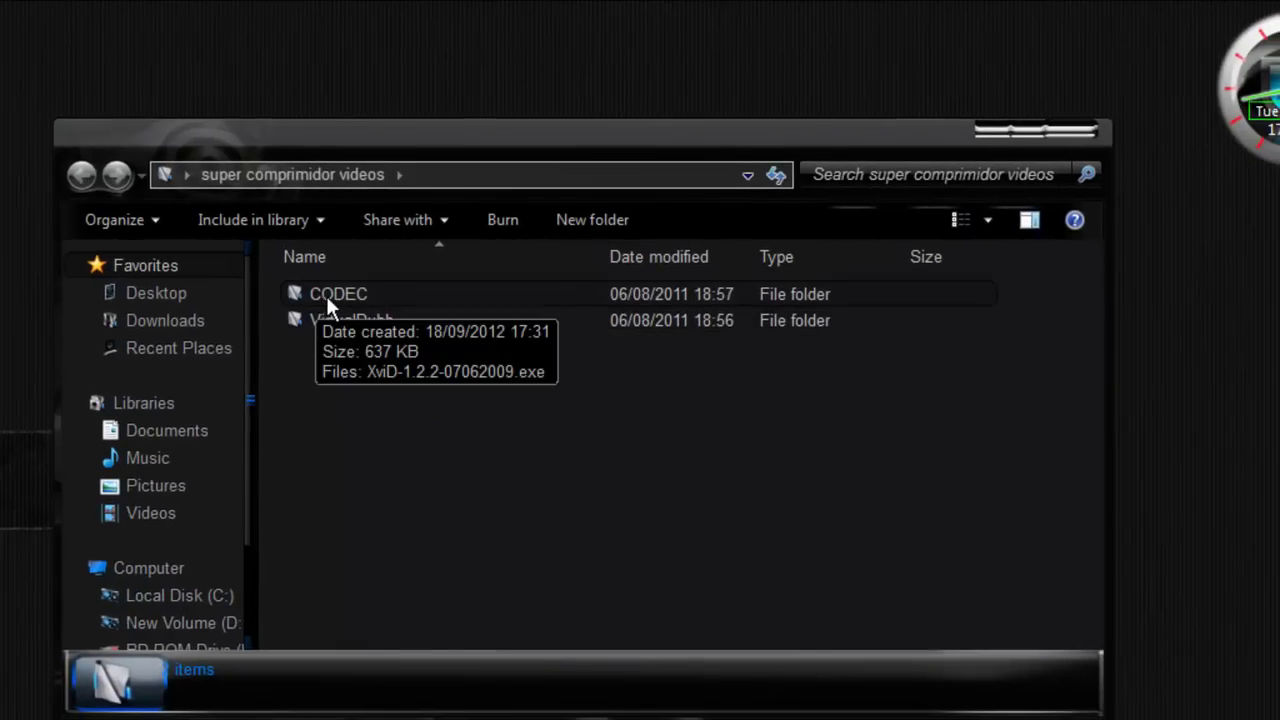
pyautogui.doubleClick(329, 292)
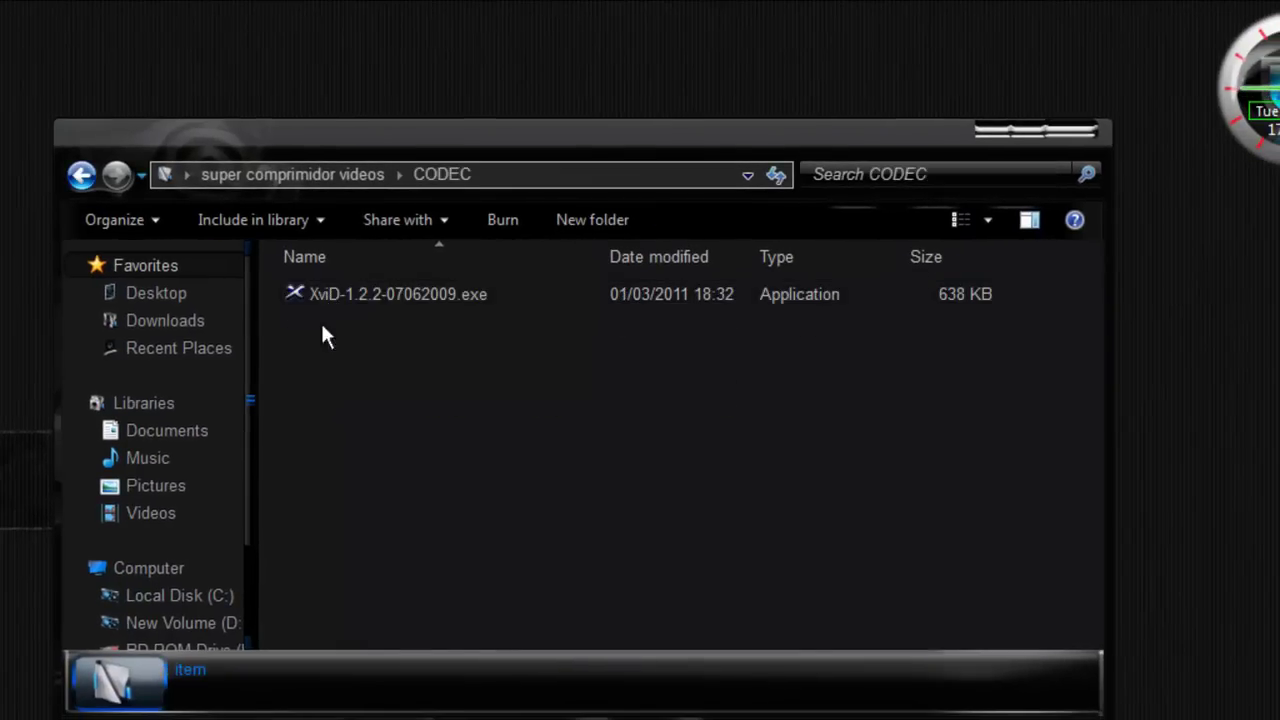
pyautogui.doubleClick(362, 293)
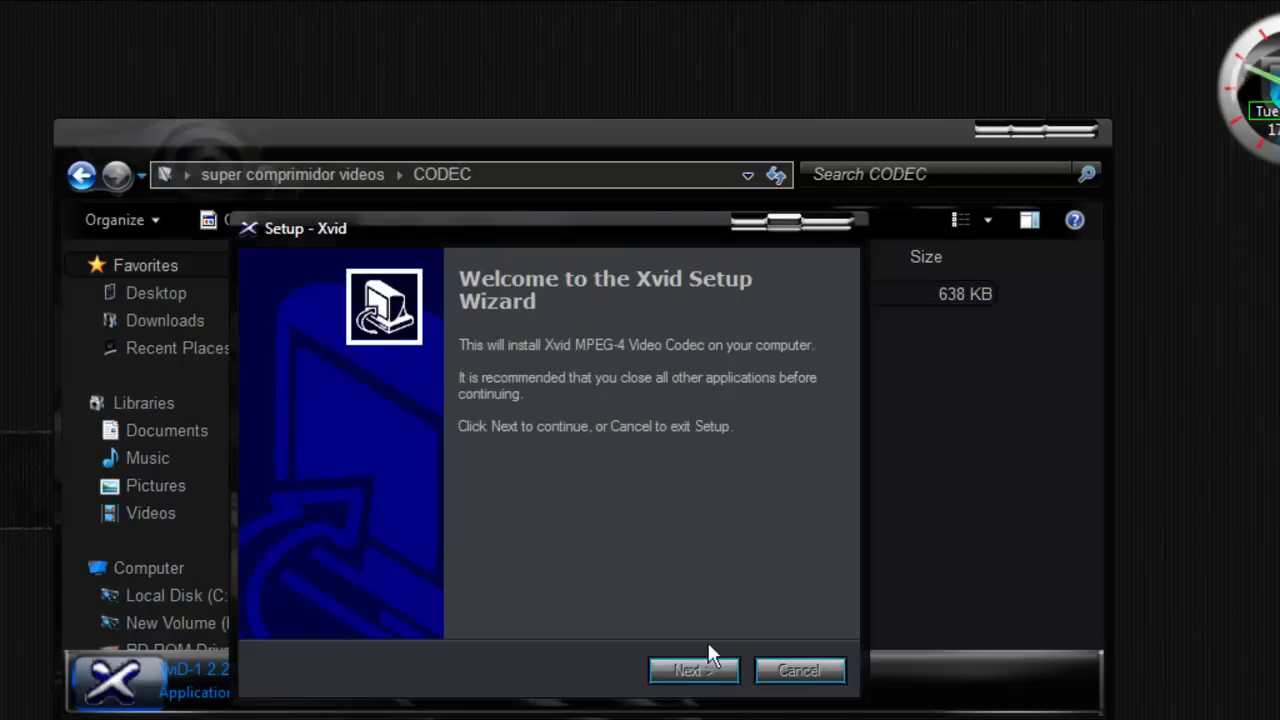
# - Install the Xvid MPEG-4 Video Codec by going through its setup wizard to the end
pyautogui.click(700, 670)
pyautogui.click(352, 594)
pyautogui.click(695, 671)
pyautogui.click(702, 671)
pyautogui.click(700, 671)
pyautogui.click(700, 672)
pyautogui.click(700, 672)
pyautogui.click(700, 672)
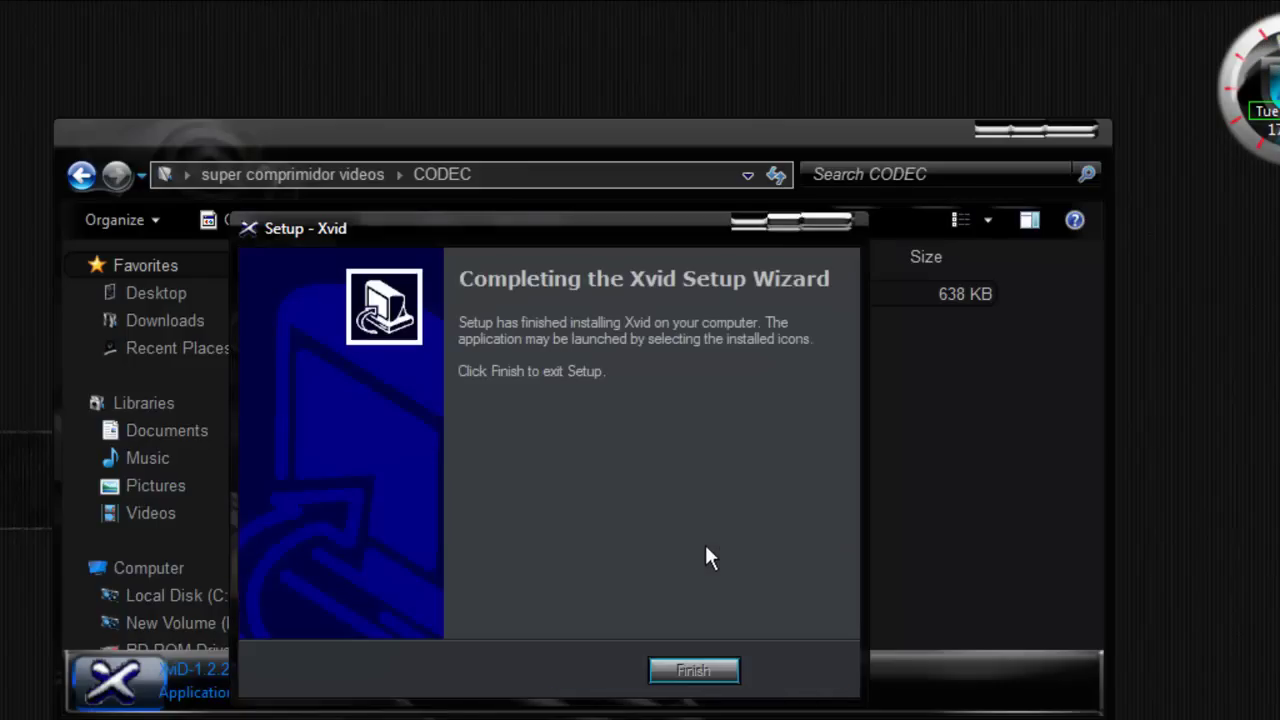
pyautogui.click(688, 672)
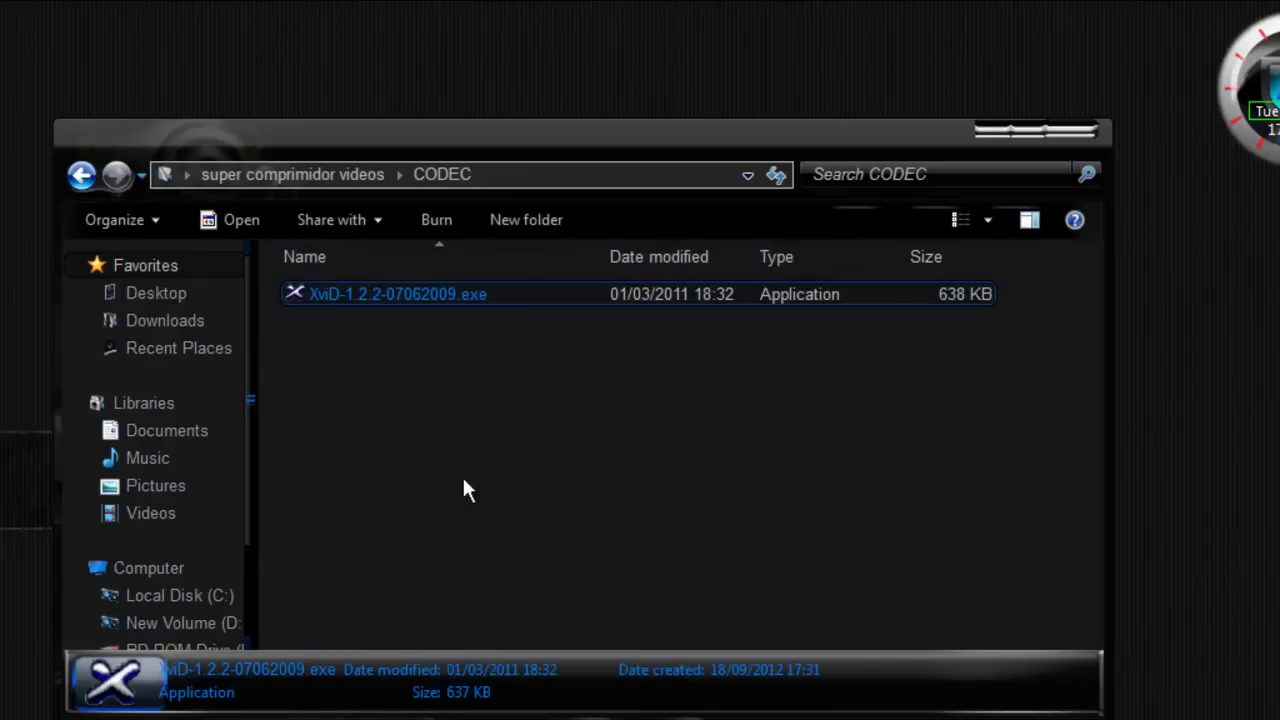
# - Place VirtualDub.exe from the VirtualDubb folder on the desktop, then close the folder window and move the extracted folder below the archive
pyautogui.click(82, 176)
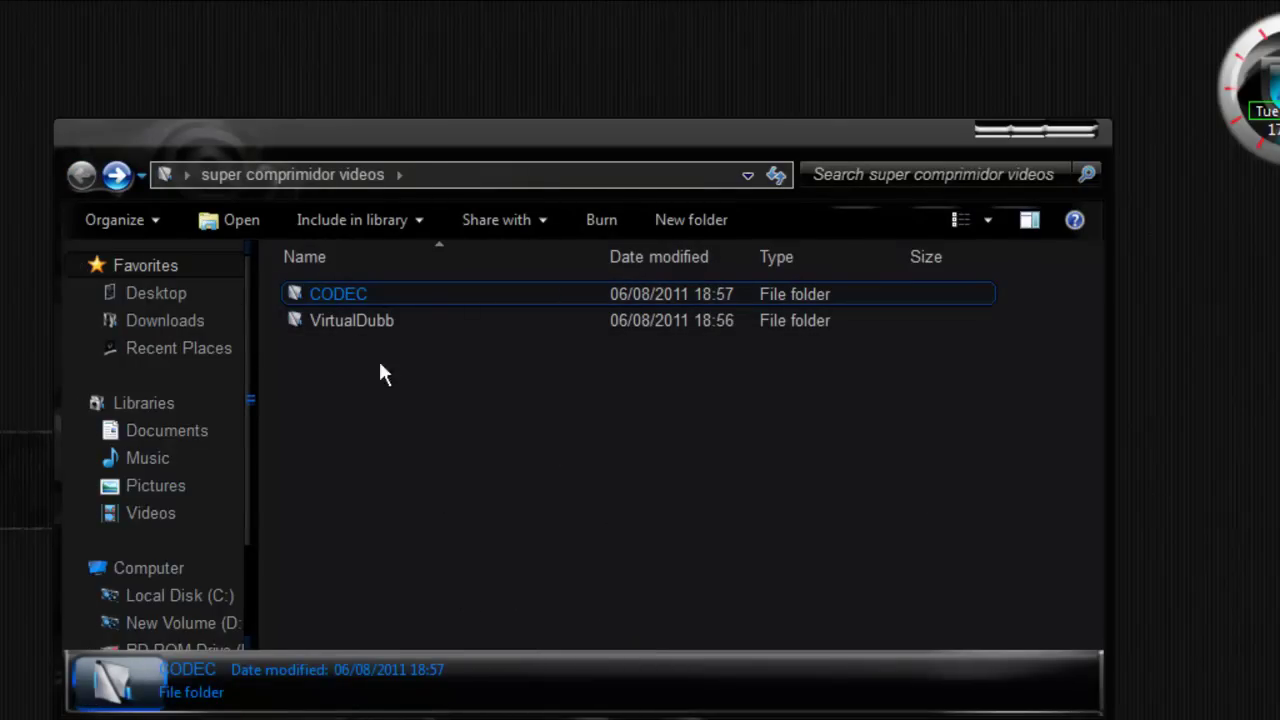
pyautogui.doubleClick(334, 318)
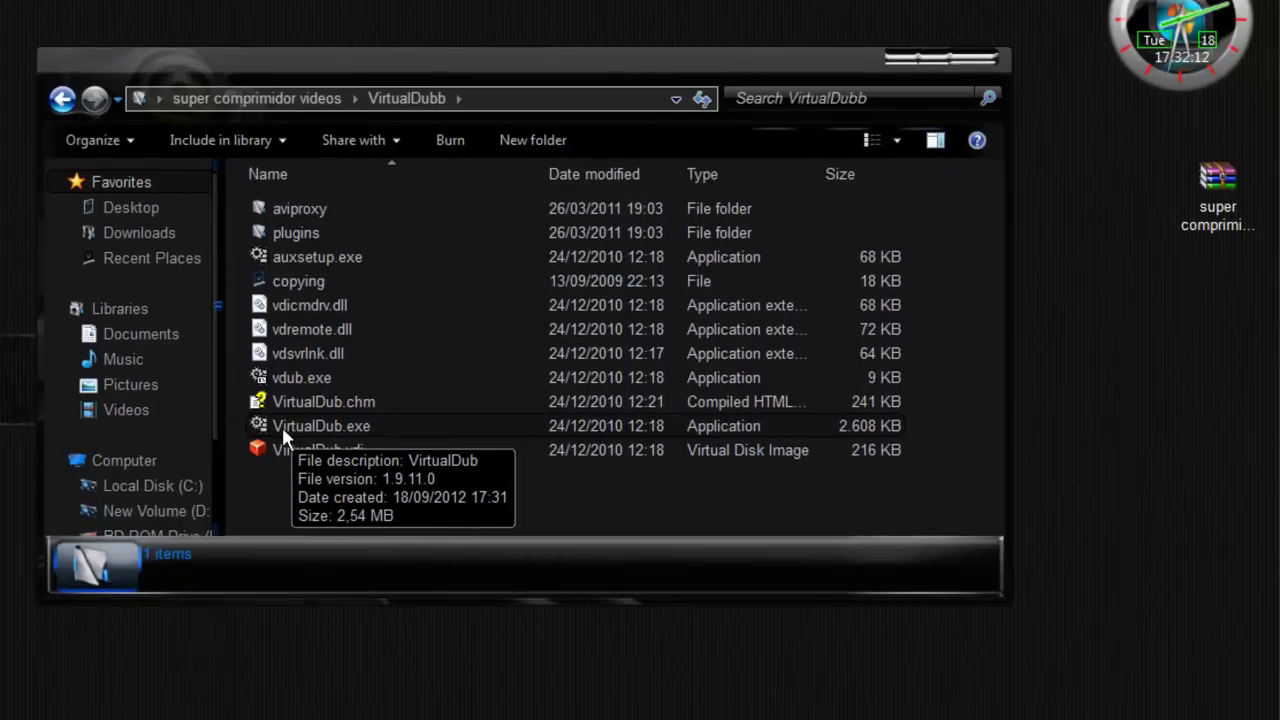
pyautogui.moveTo(282, 427); pyautogui.dragTo(552, 105)
pyautogui.click(998, 58)
pyautogui.moveTo(533, 204); pyautogui.dragTo(1265, 275)
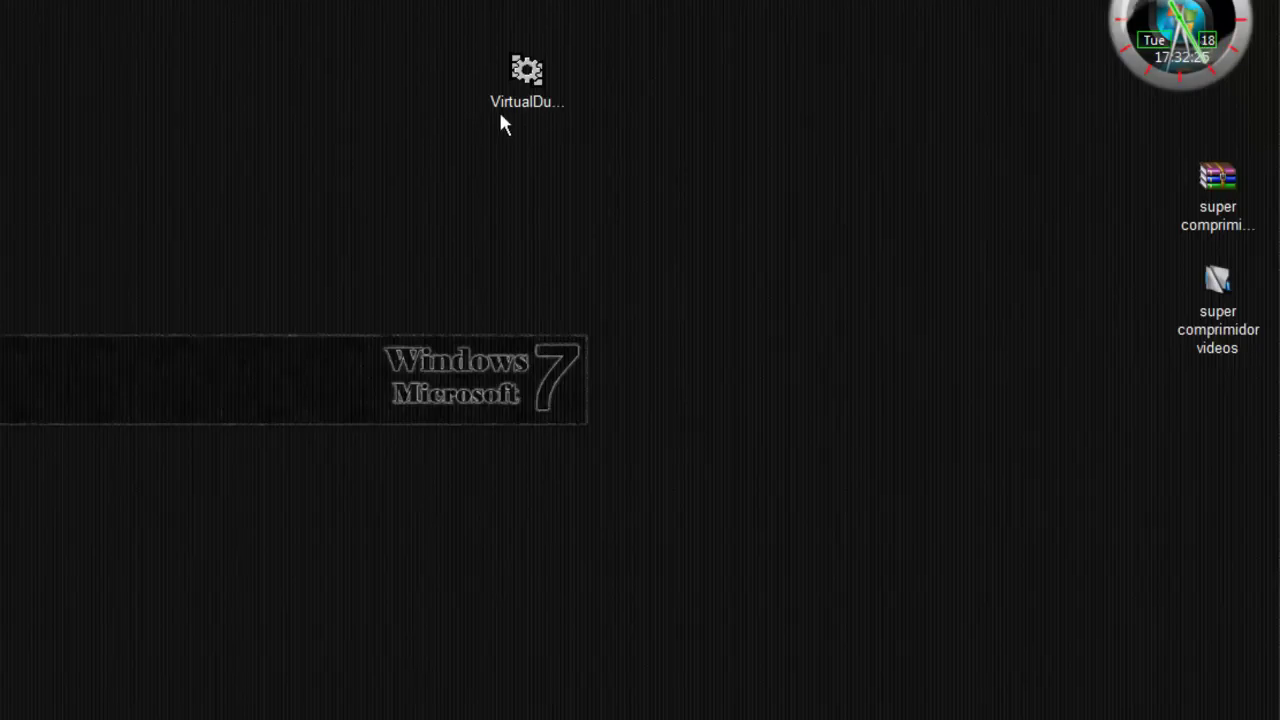
# - Start VirtualDub from the desktop and load the desktop video huhu.avi into it
pyautogui.doubleClick(519, 88)
pyautogui.moveTo(637, 150); pyautogui.dragTo(660, 98)
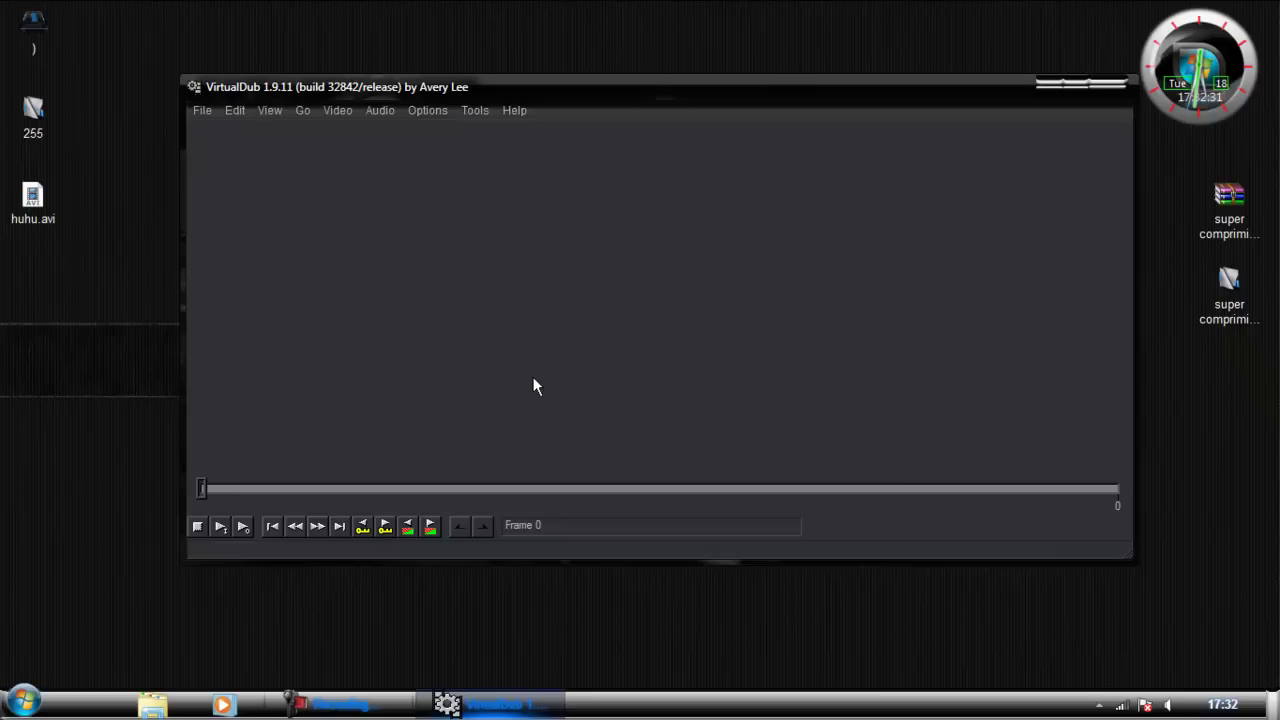
pyautogui.moveTo(40, 212); pyautogui.dragTo(113, 330)
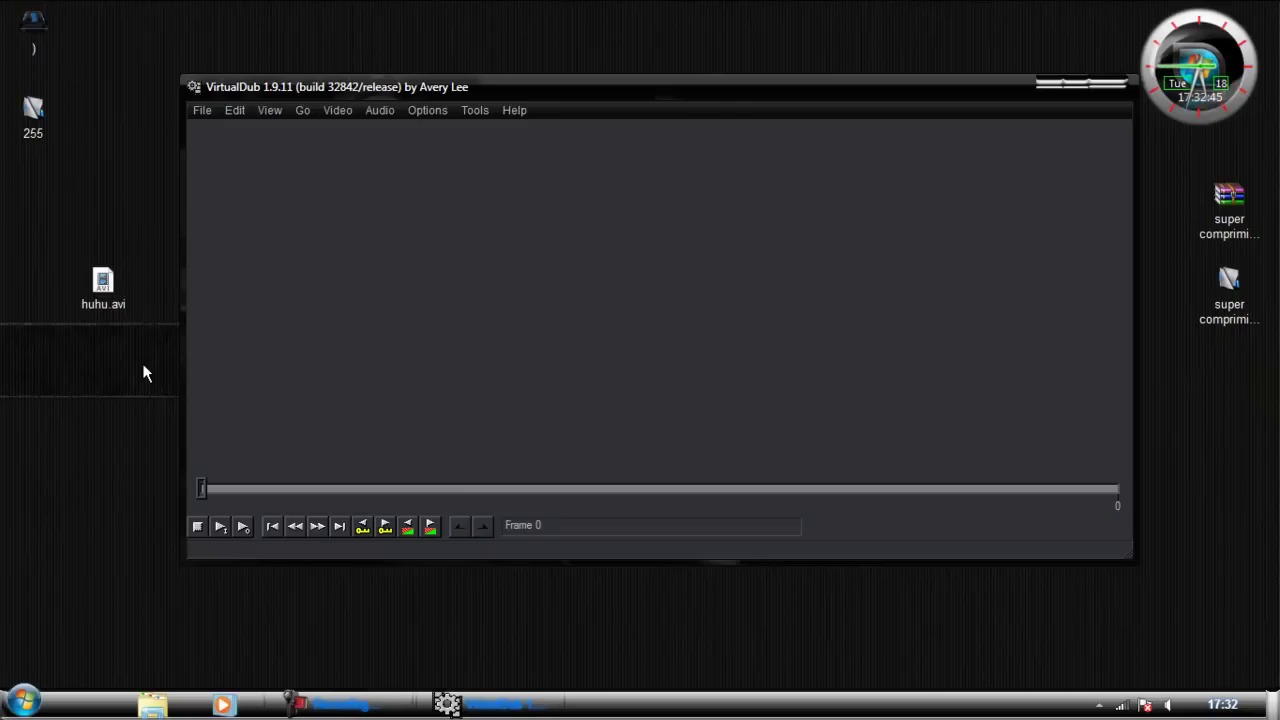
pyautogui.click(106, 284)
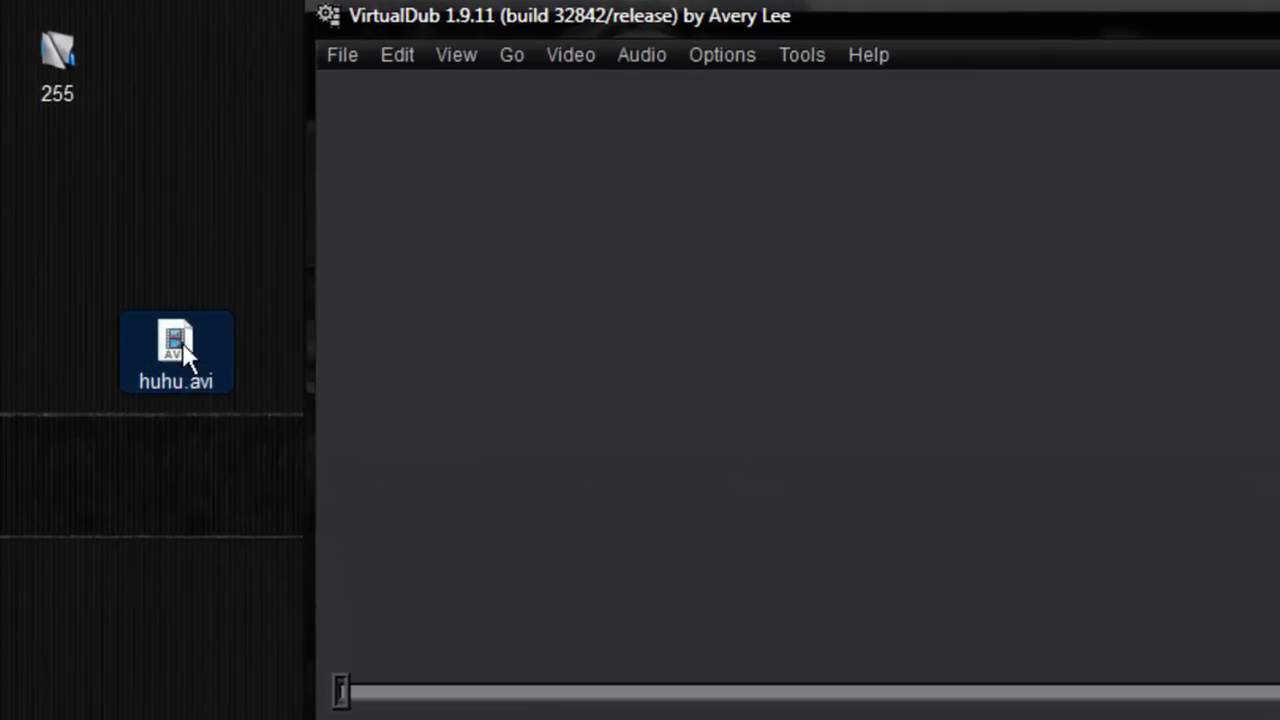
pyautogui.moveTo(177, 344); pyautogui.dragTo(1123, 249)
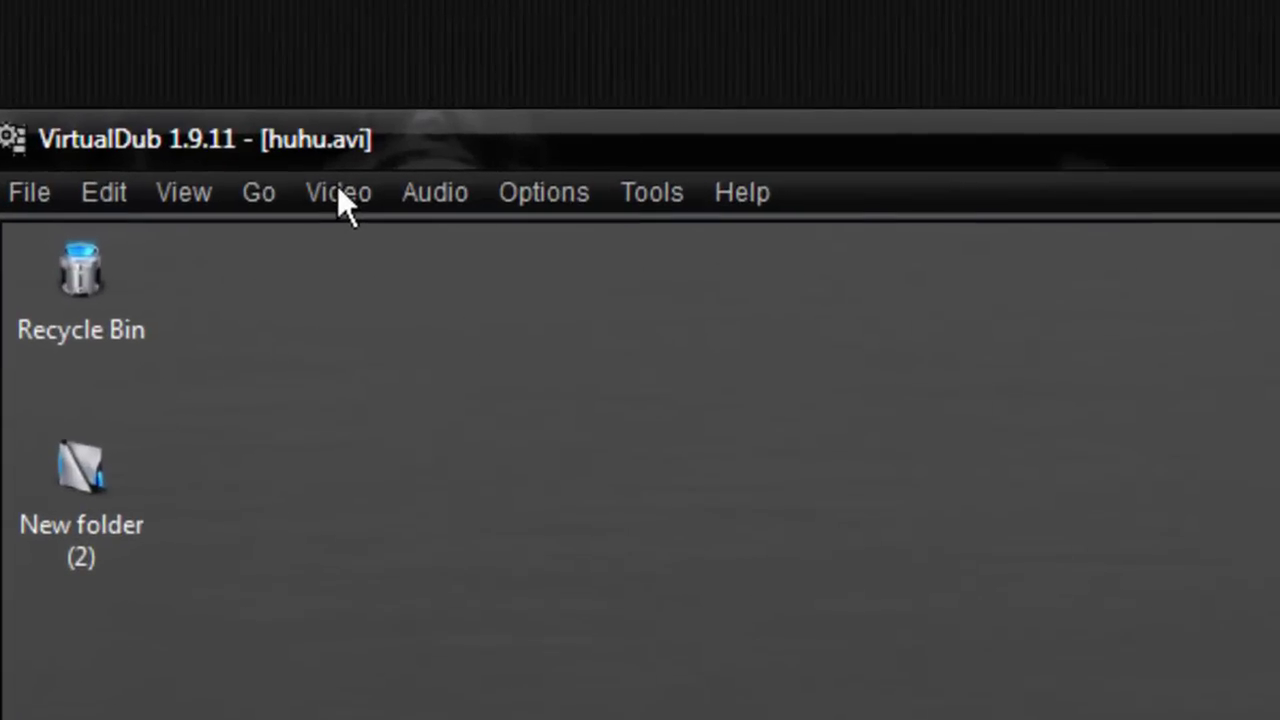
# - Set the video compression to Xvid MPEG-4 Codec
pyautogui.click(339, 190)
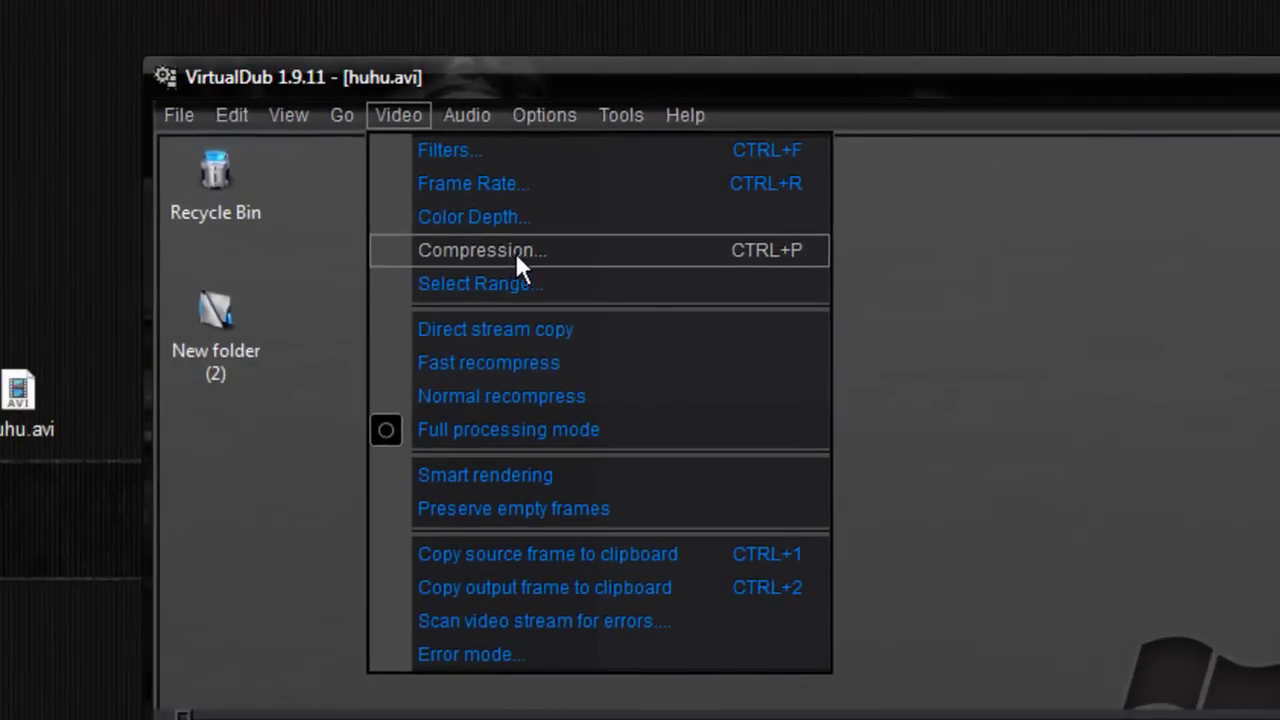
pyautogui.click(509, 257)
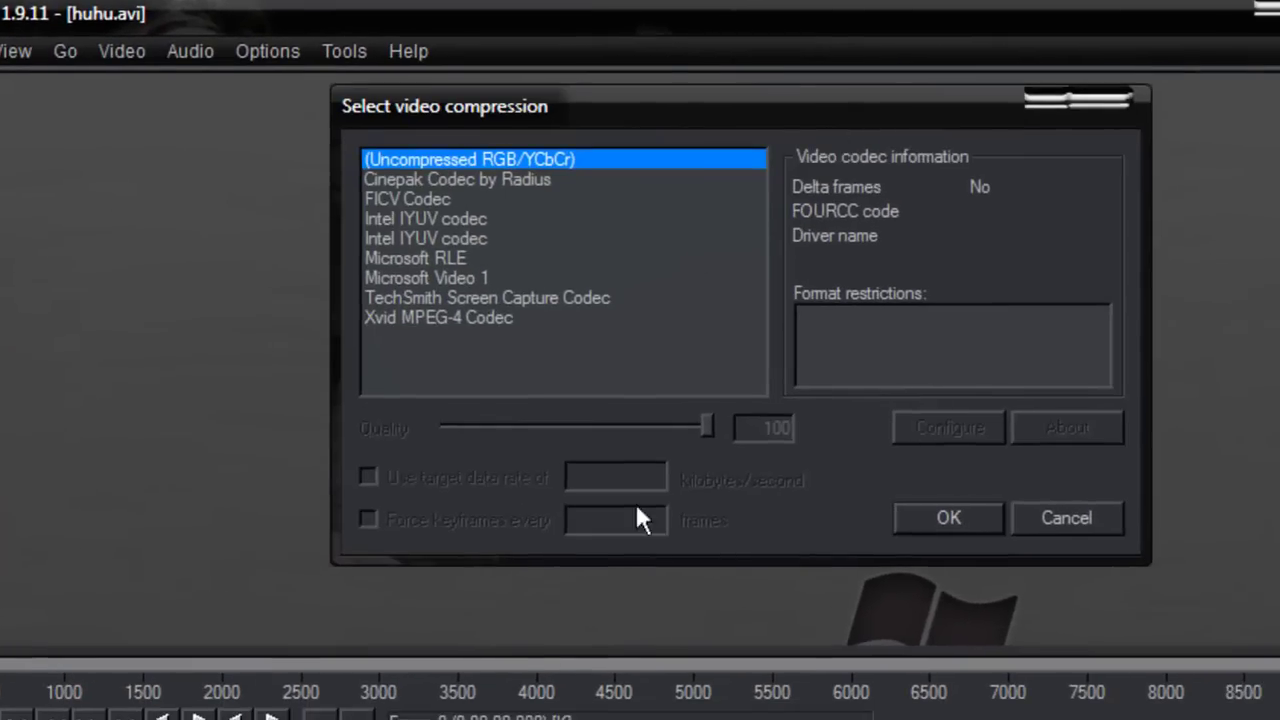
pyautogui.click(414, 317)
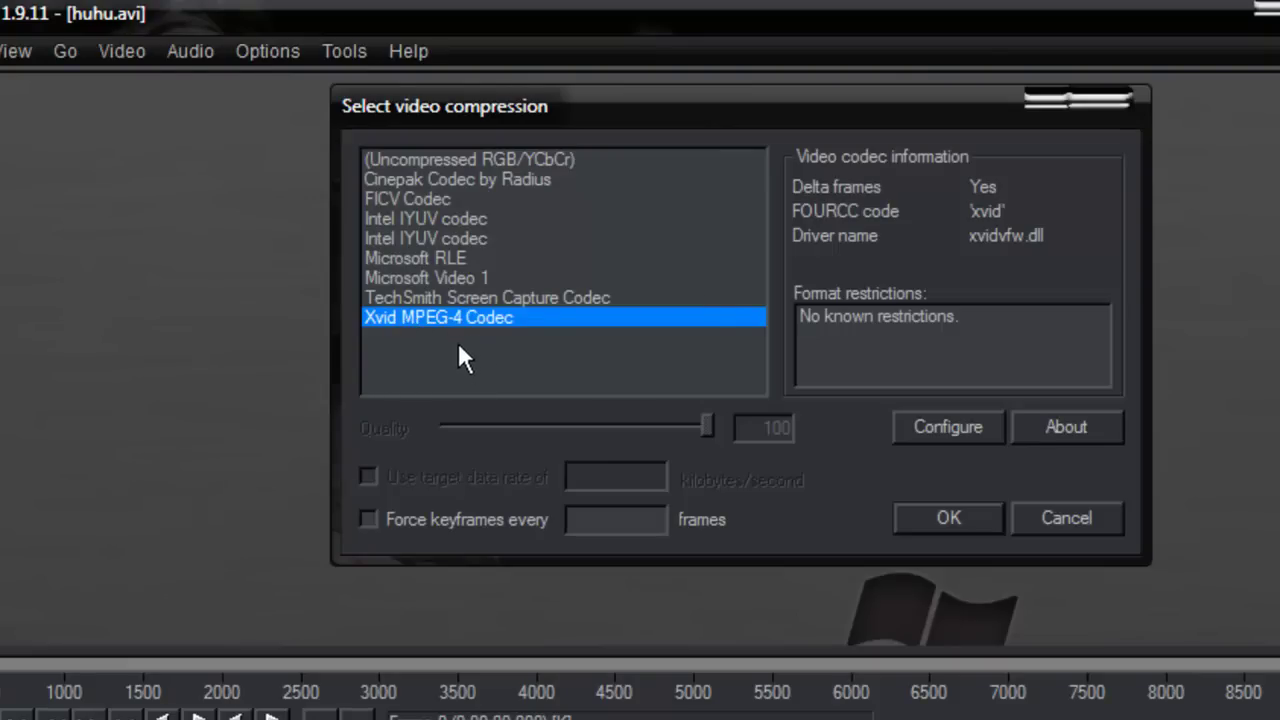
pyautogui.click(940, 515)
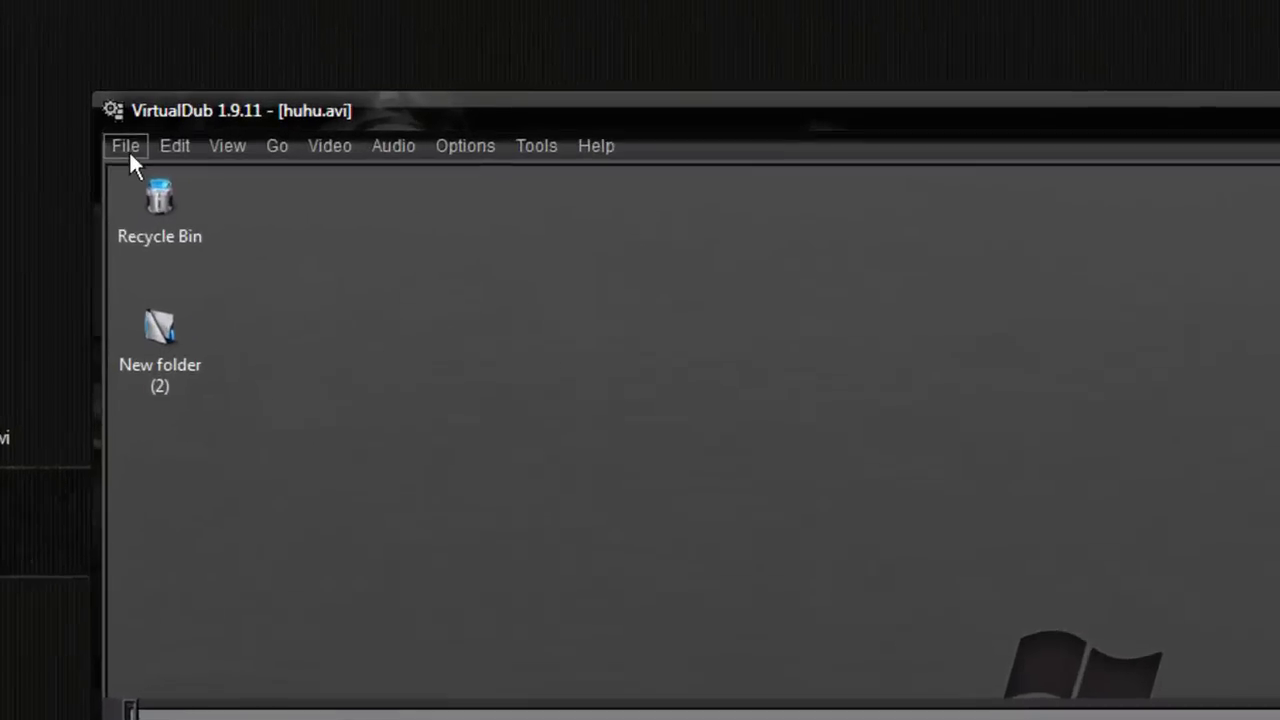
# - Save the video as an AVI file named hola on the desktop
pyautogui.click(207, 109)
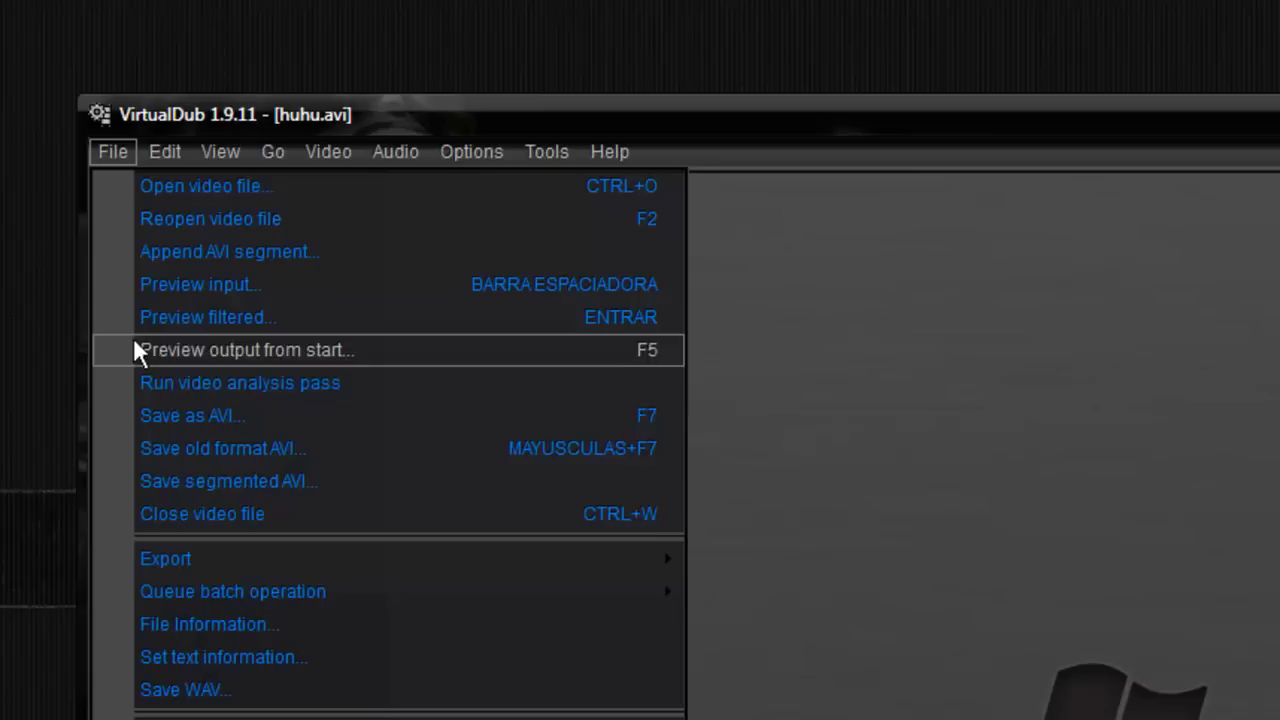
pyautogui.click(222, 416)
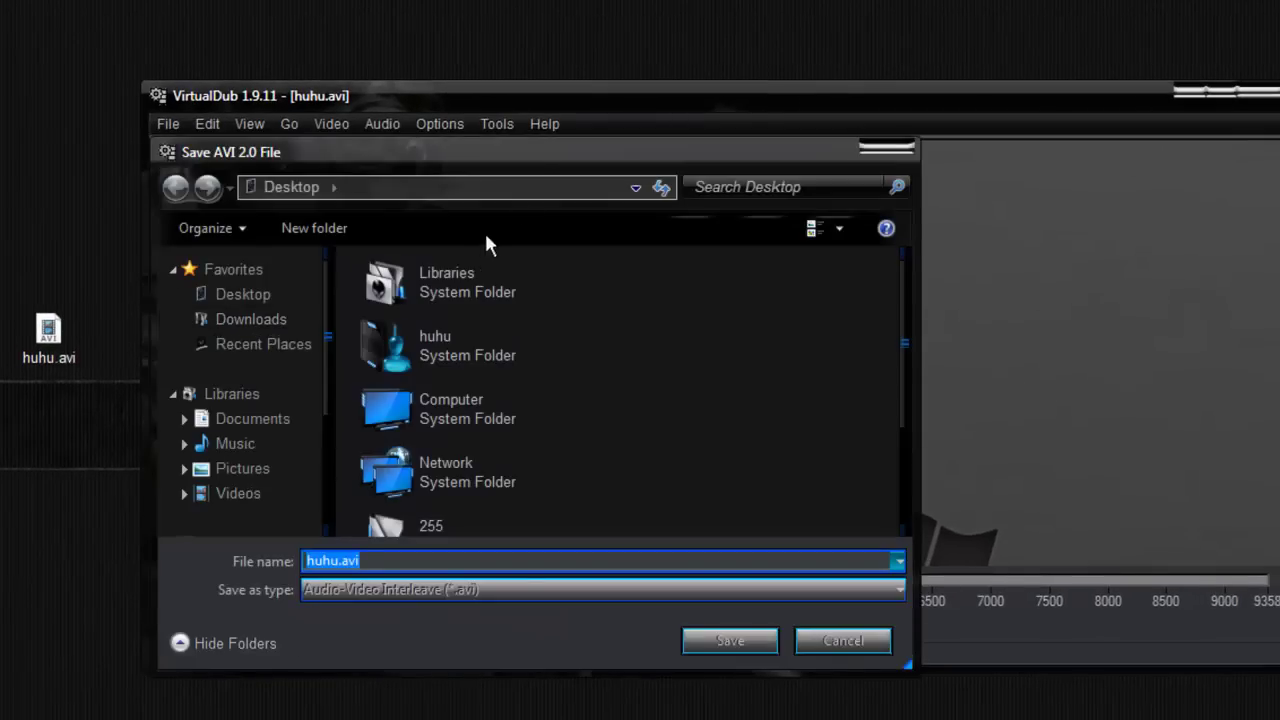
pyautogui.moveTo(520, 151); pyautogui.dragTo(695, 144)
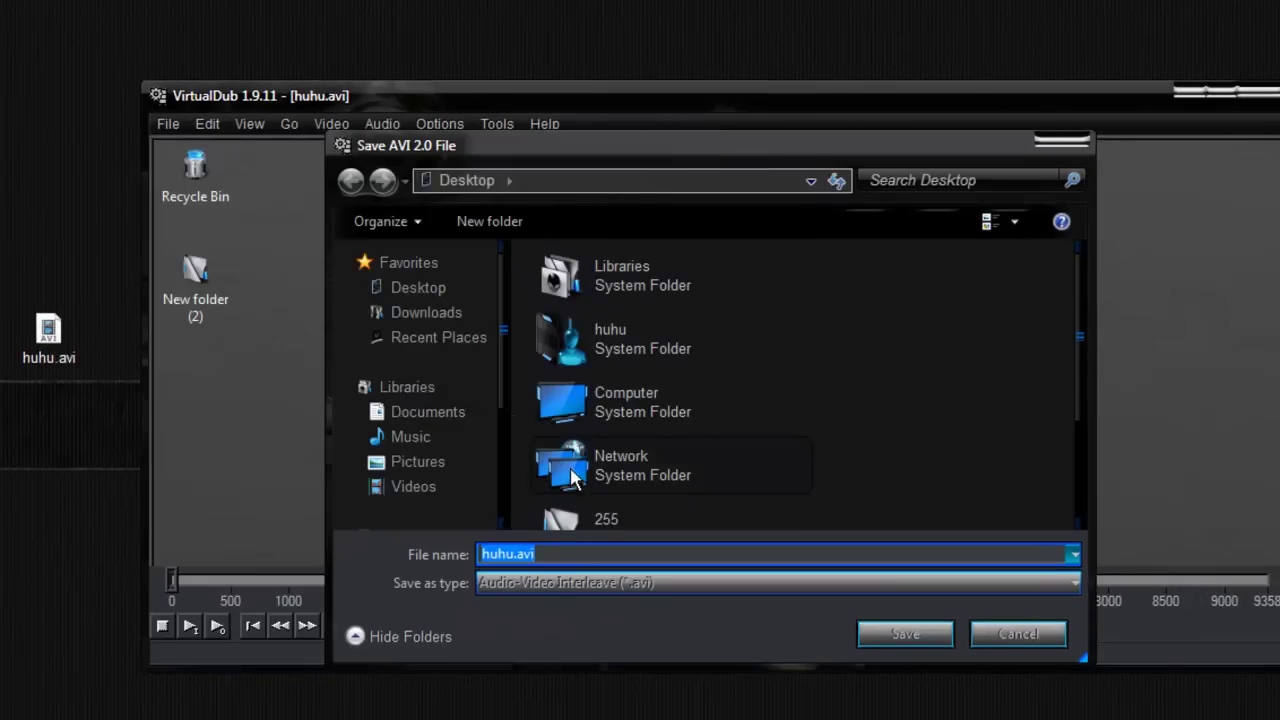
pyautogui.click(417, 297)
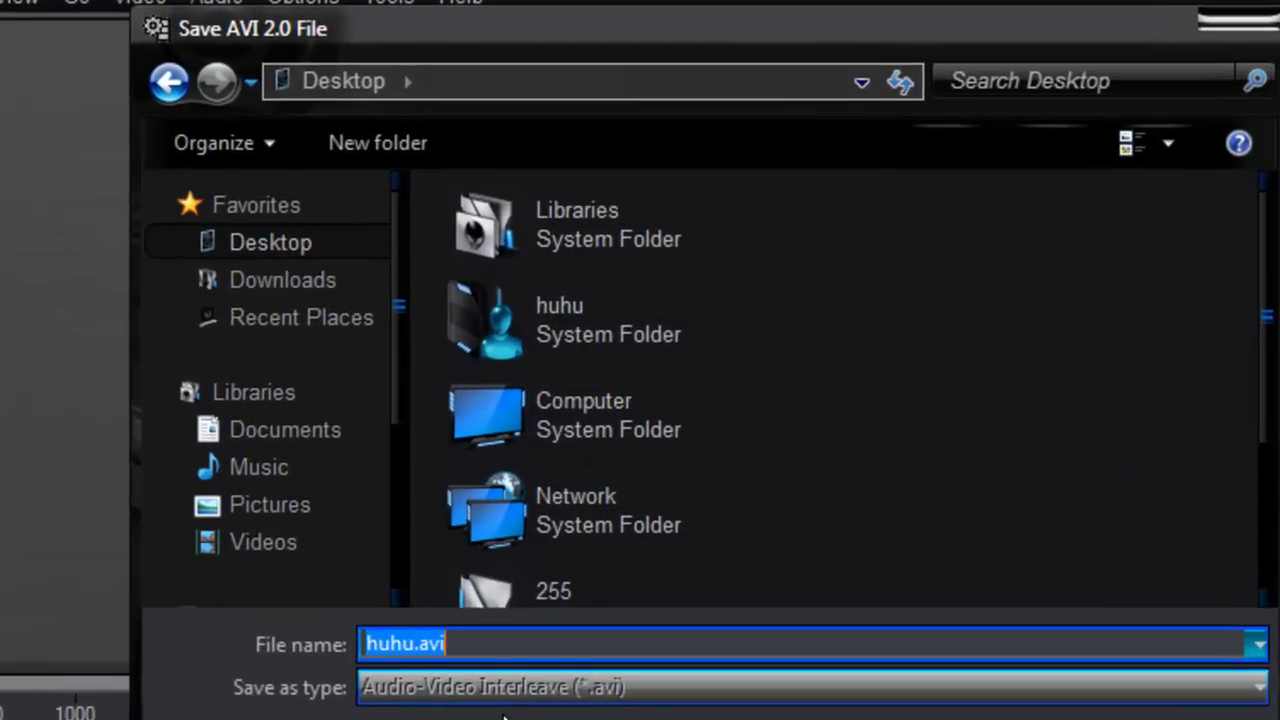
pyautogui.write('go')
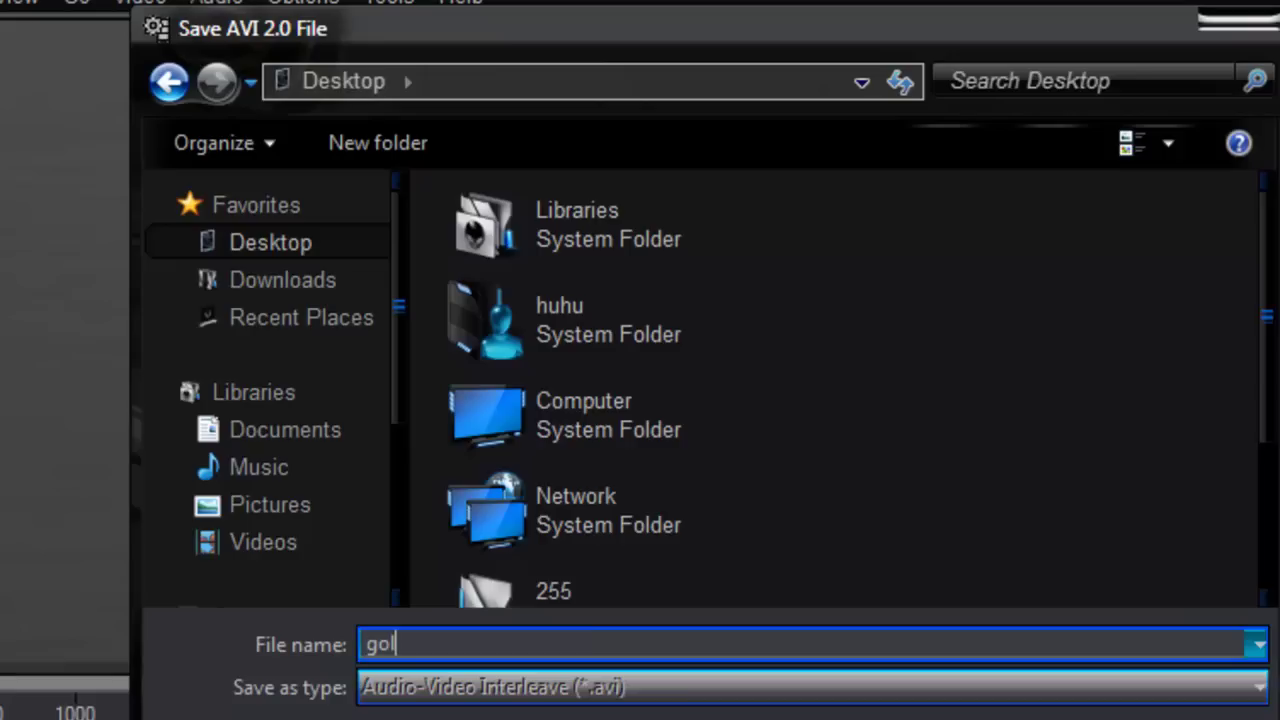
pyautogui.write('la')
pyautogui.press('BackSpace')
pyautogui.press('BackSpace')
pyautogui.press('BackSpace')
pyautogui.press('BackSpace')
pyautogui.write('hola')
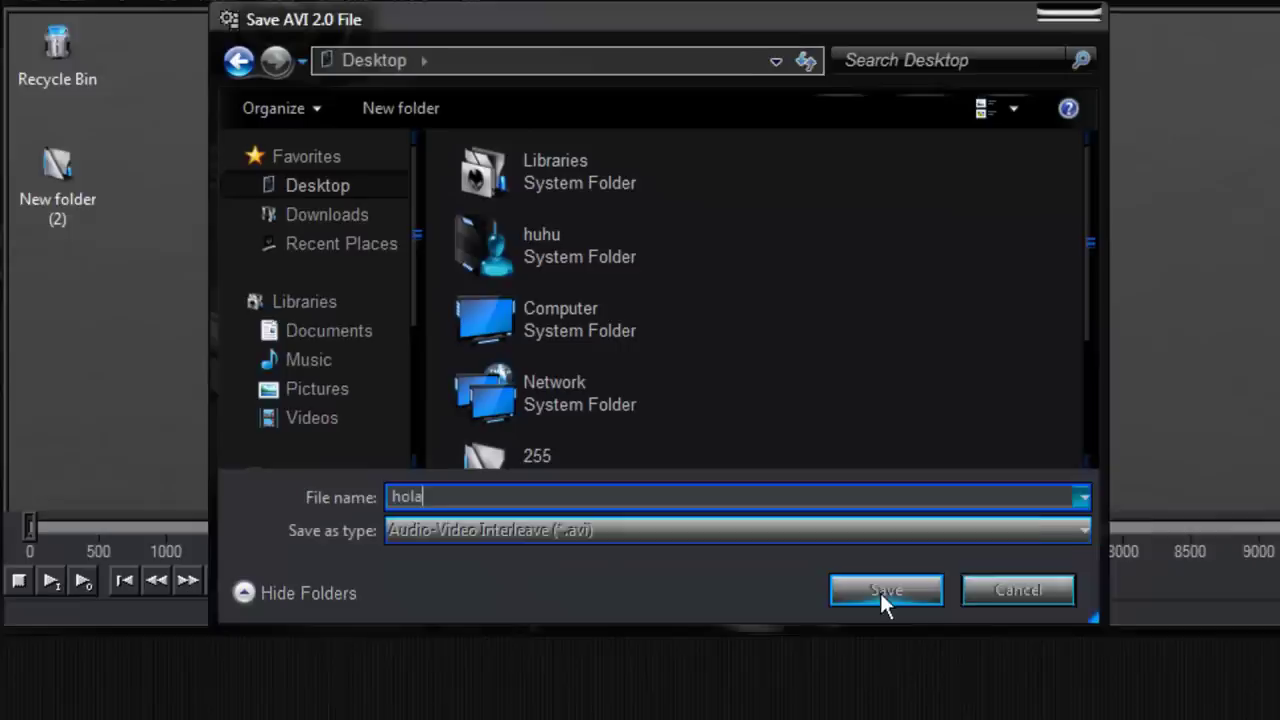
pyautogui.click(881, 592)
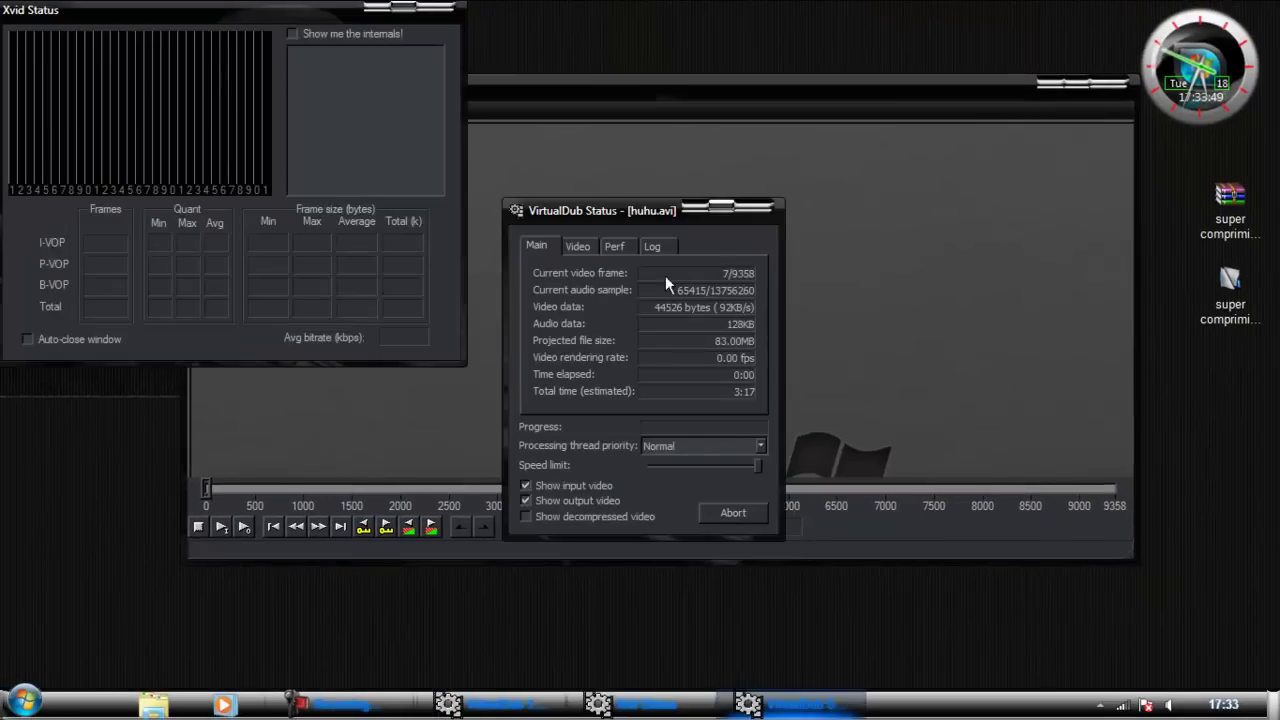
# - Arrange the two encoding status windows side by side and set the processing thread priority to Higher
pyautogui.moveTo(660, 211); pyautogui.dragTo(898, 177)
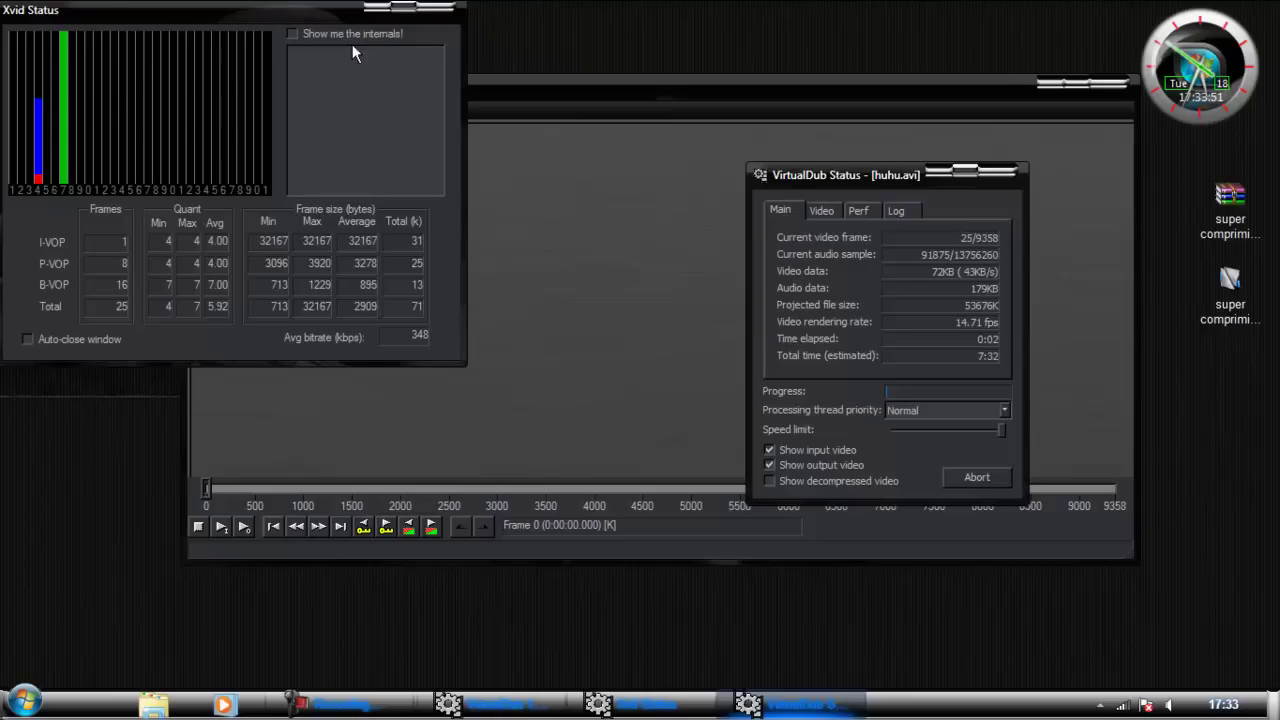
pyautogui.moveTo(295, 11); pyautogui.dragTo(526, 107)
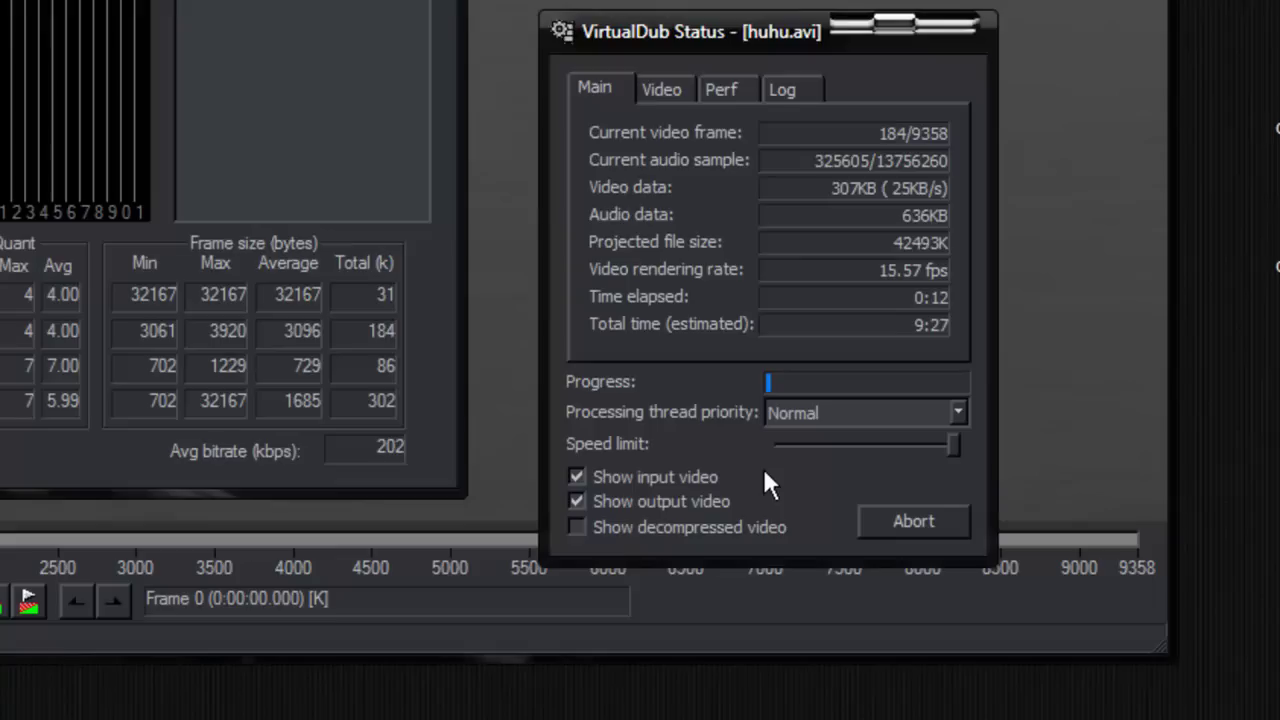
pyautogui.moveTo(952, 449); pyautogui.dragTo(980, 466)
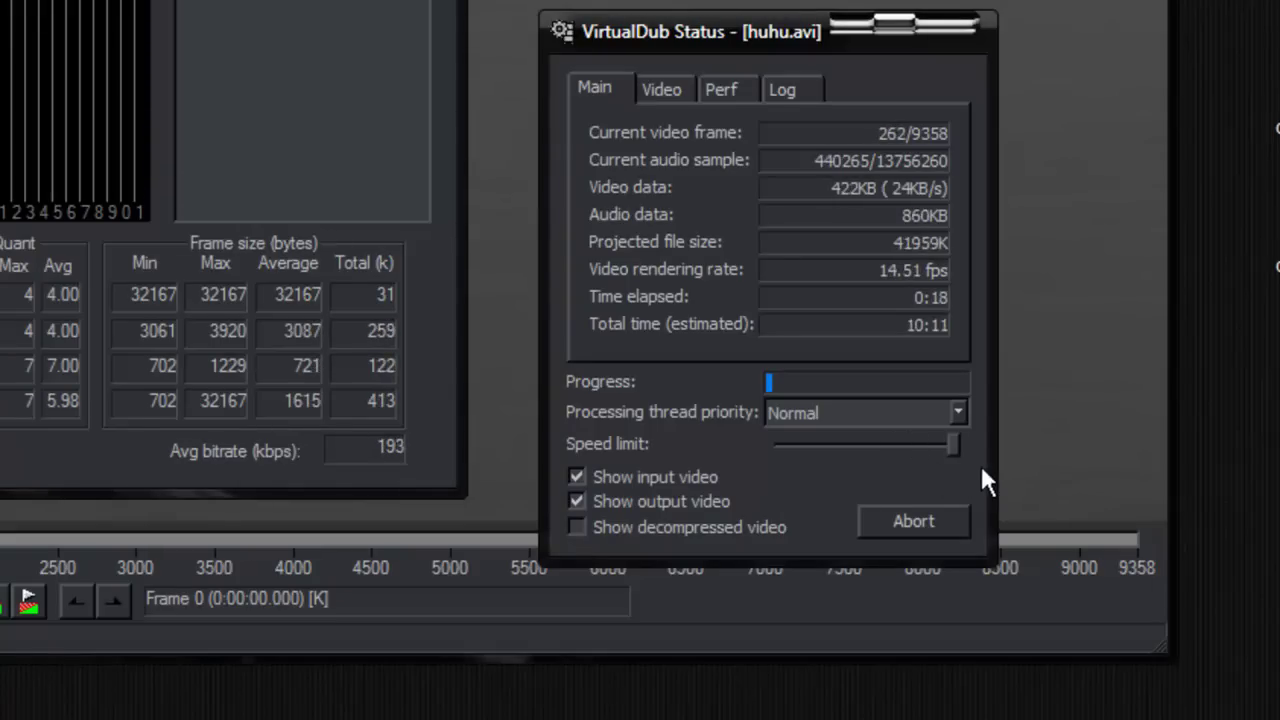
pyautogui.click(958, 412)
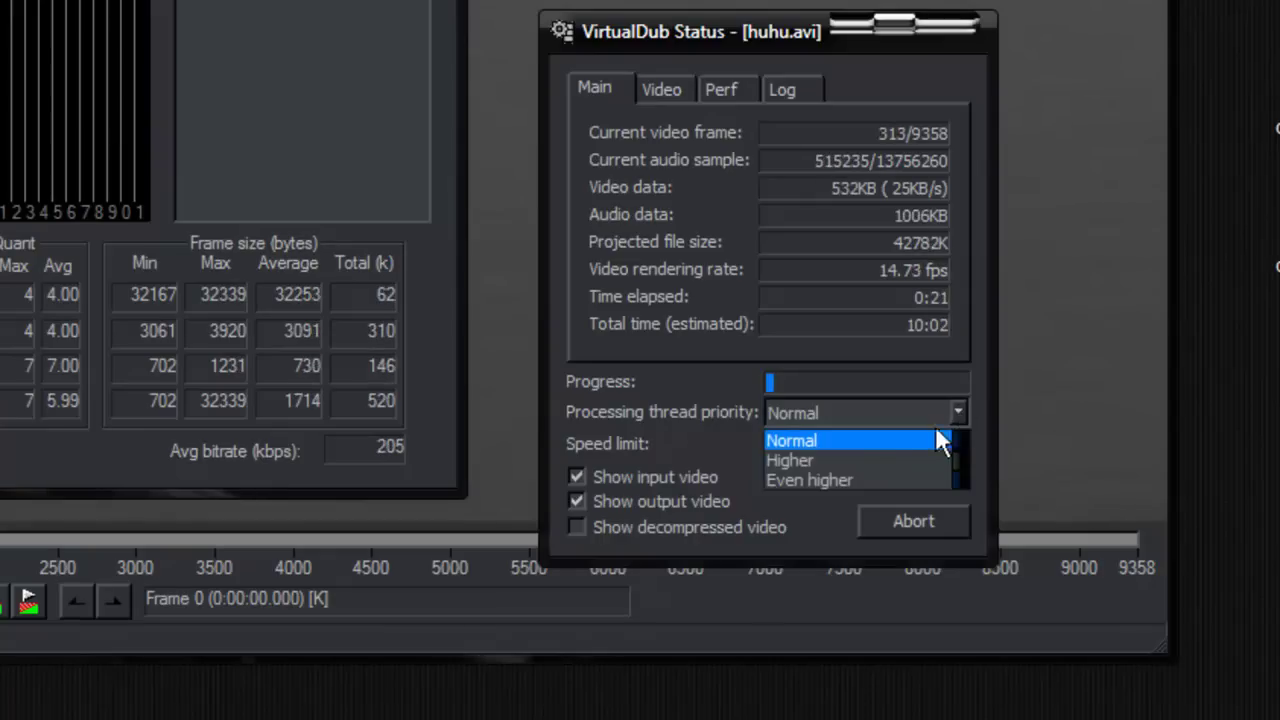
pyautogui.click(806, 462)
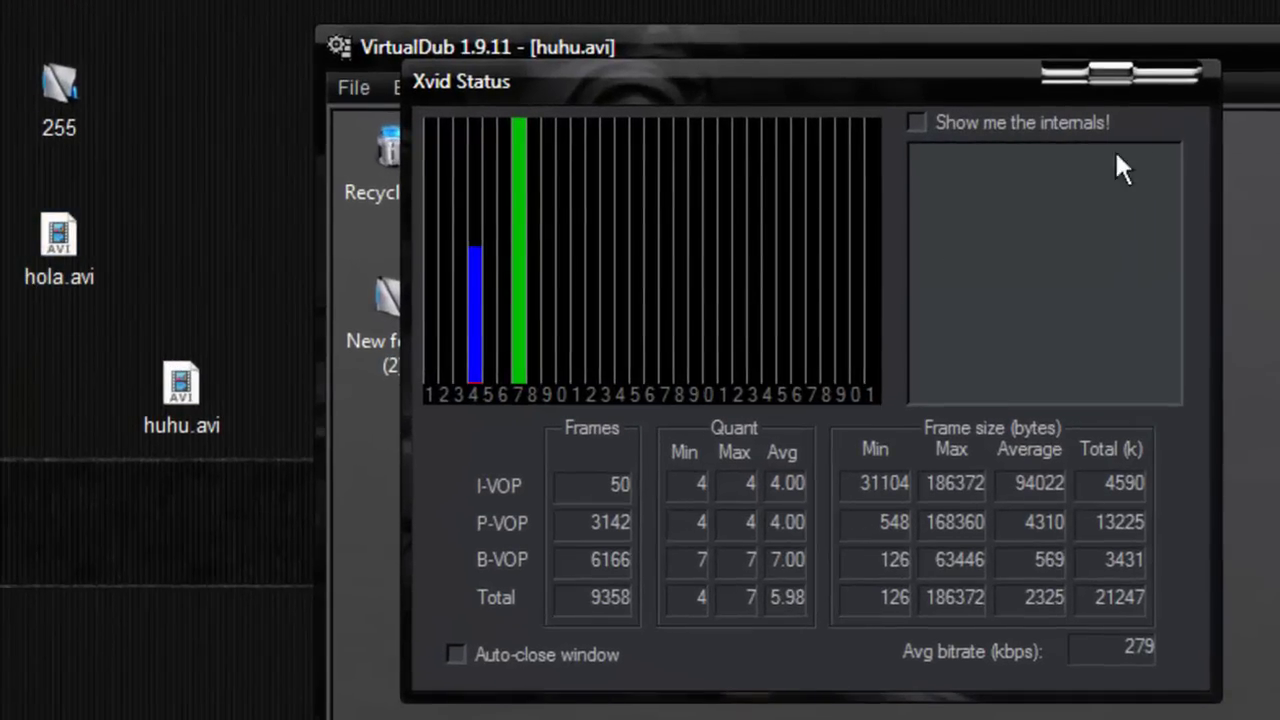
# - Close the Xvid Status window and exit VirtualDub
pyautogui.click(1165, 73)
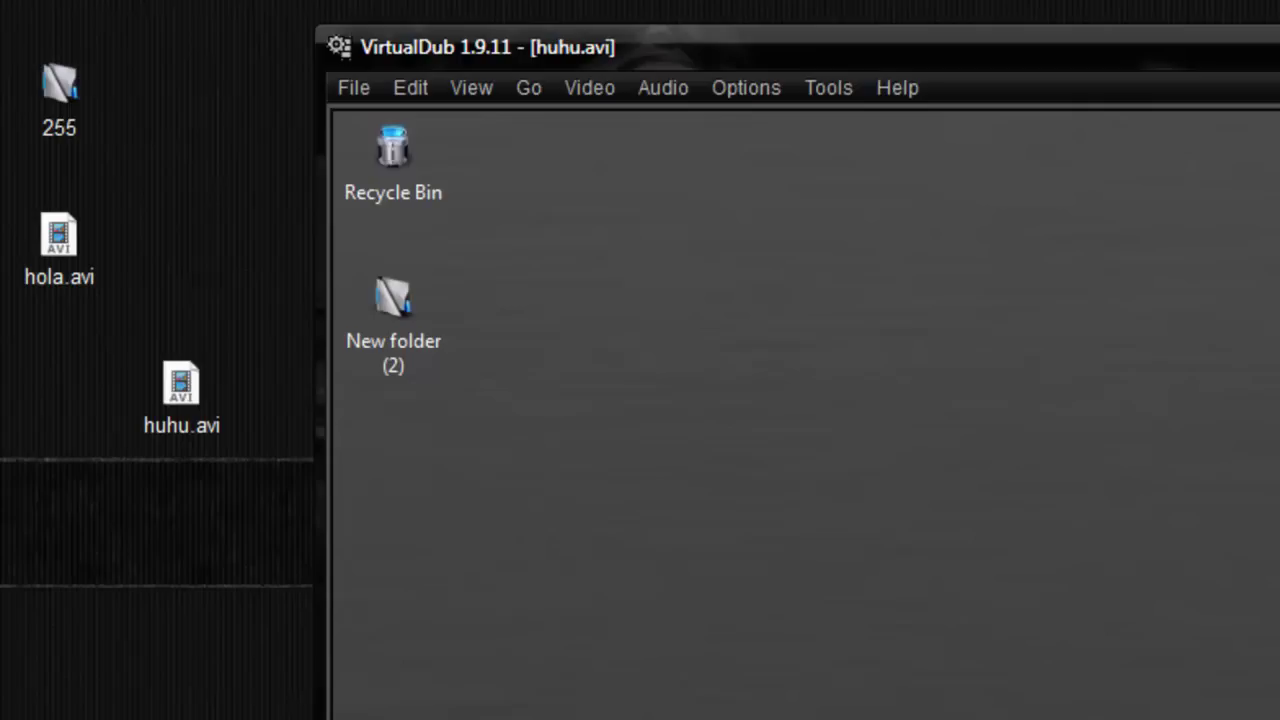
pyautogui.hotkey('alt', 'F4')
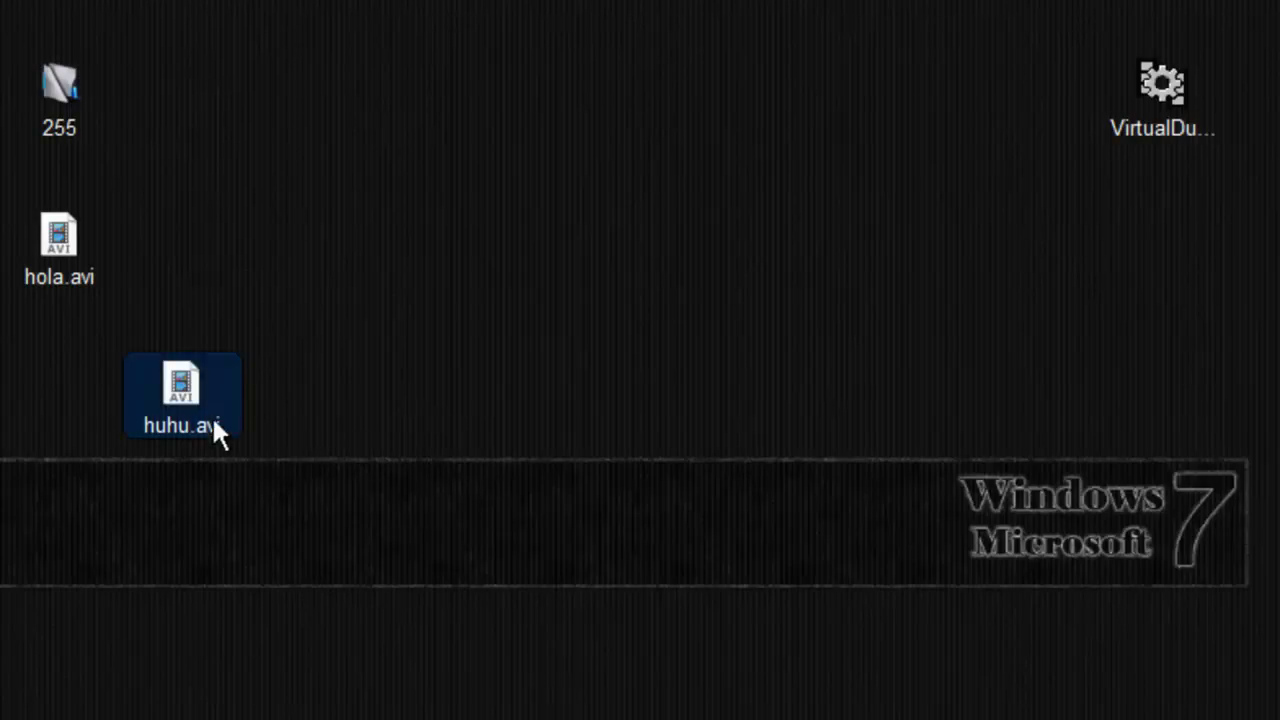
# - Move huhu.avi and hola.avi into one row on the desktop and delete the VirtualDub item there
pyautogui.moveTo(198, 402); pyautogui.dragTo(650, 140)
pyautogui.moveTo(52, 258); pyautogui.dragTo(1042, 104)
pyautogui.click(1150, 100)
pyautogui.press('Delete')
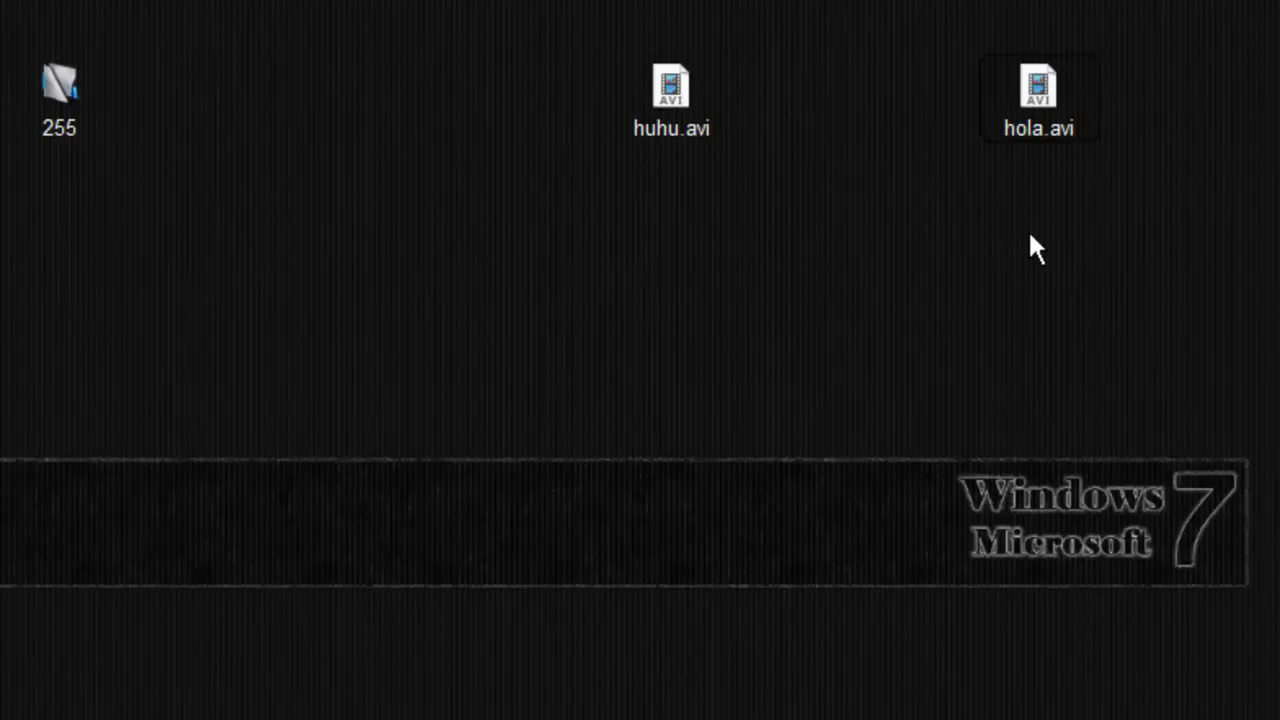
# - Check the file sizes of huhu.avi and hola.avi in their properties, closing each properties window after viewing it
pyautogui.rightClick(673, 128)
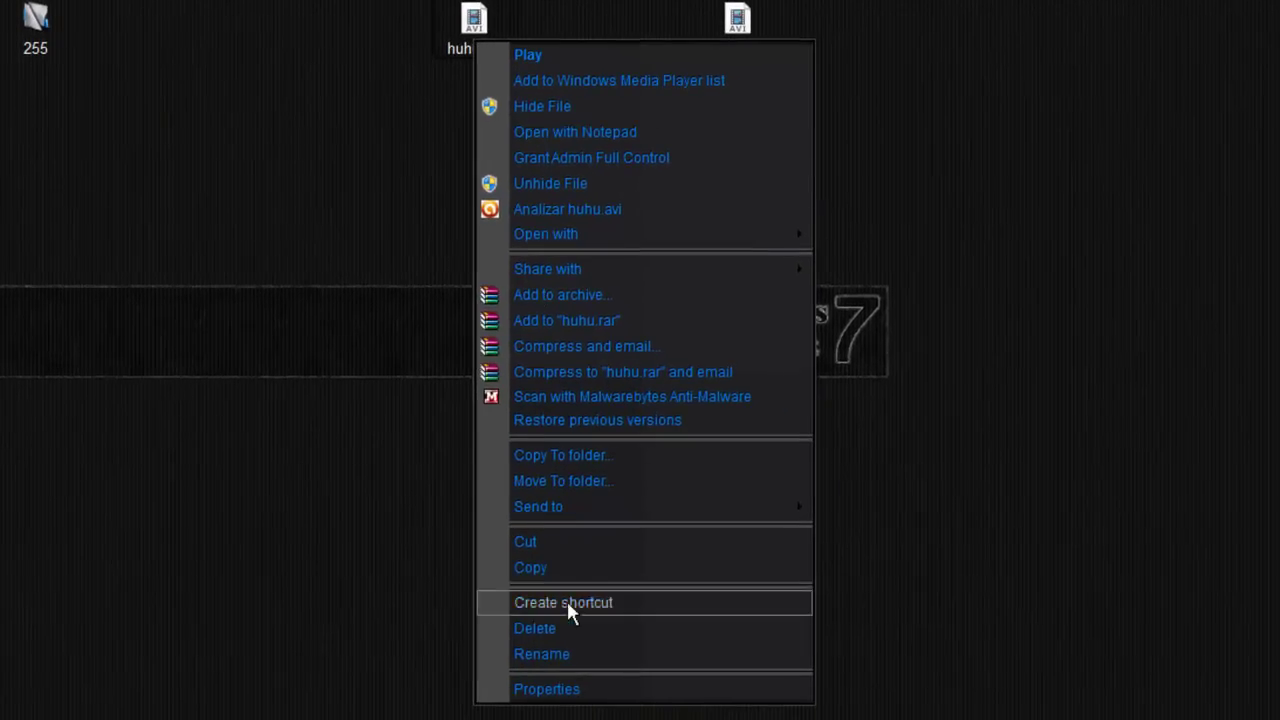
pyautogui.click(576, 695)
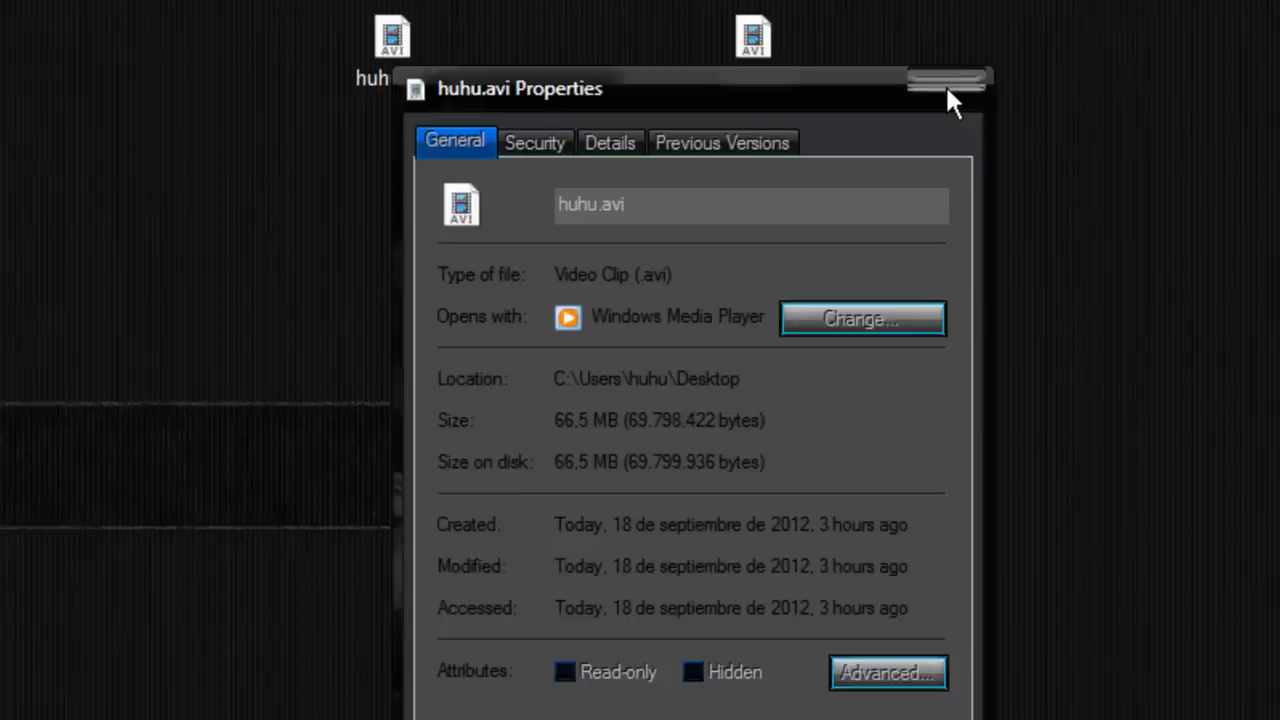
pyautogui.click(945, 84)
pyautogui.click(747, 120)
pyautogui.rightClick(750, 84)
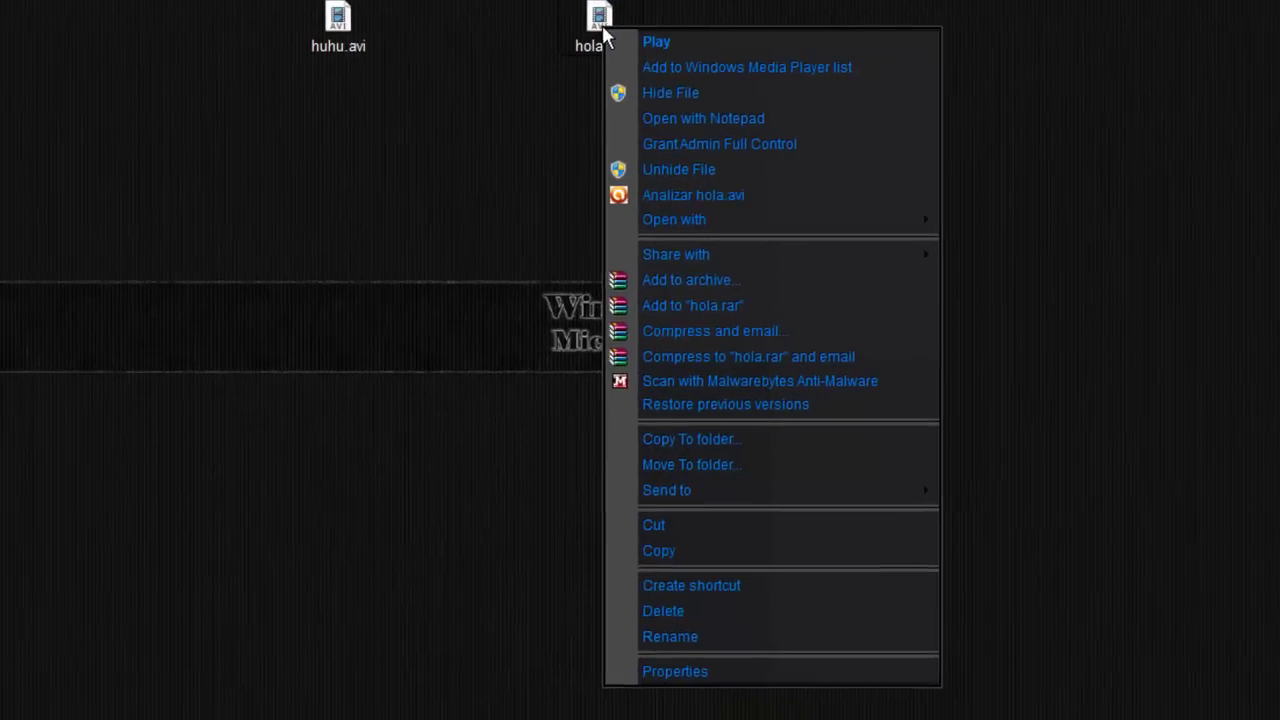
pyautogui.click(697, 680)
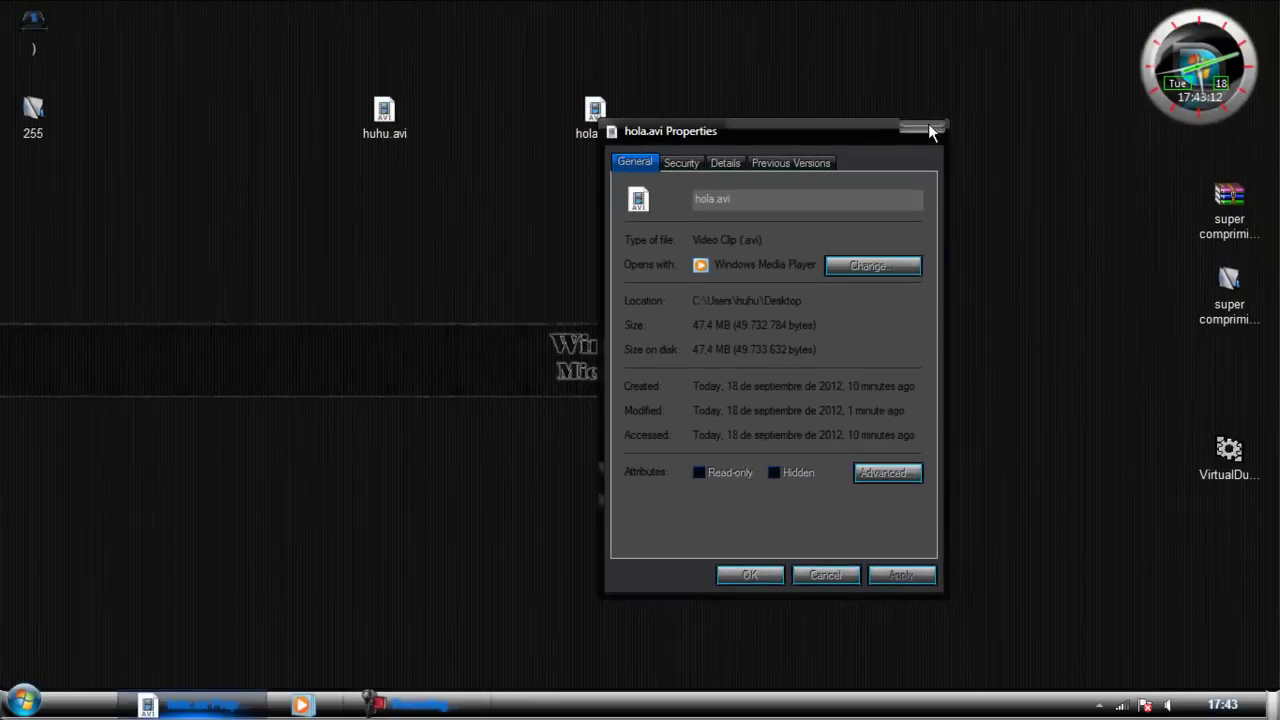
pyautogui.click(929, 127)
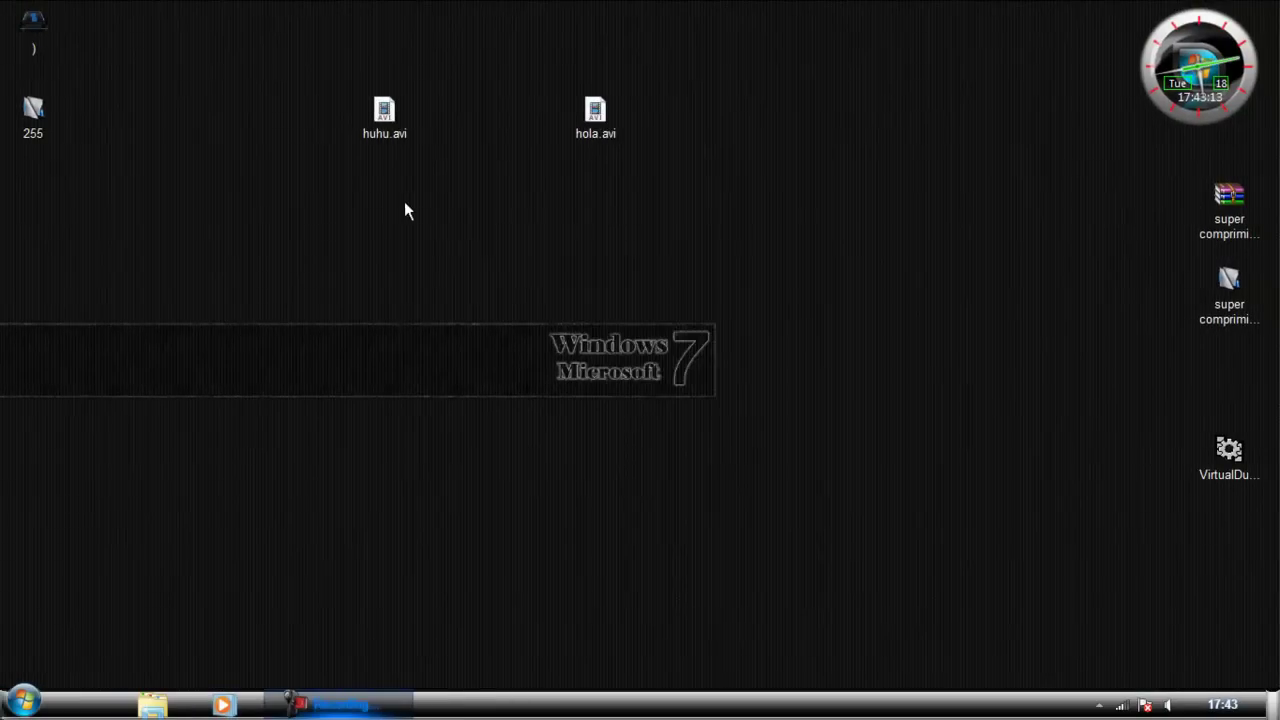
# - Play huhu.avi from the desktop, skip ahead to about 03:51 to check the picture quality, and close the player
pyautogui.doubleClick(386, 135)
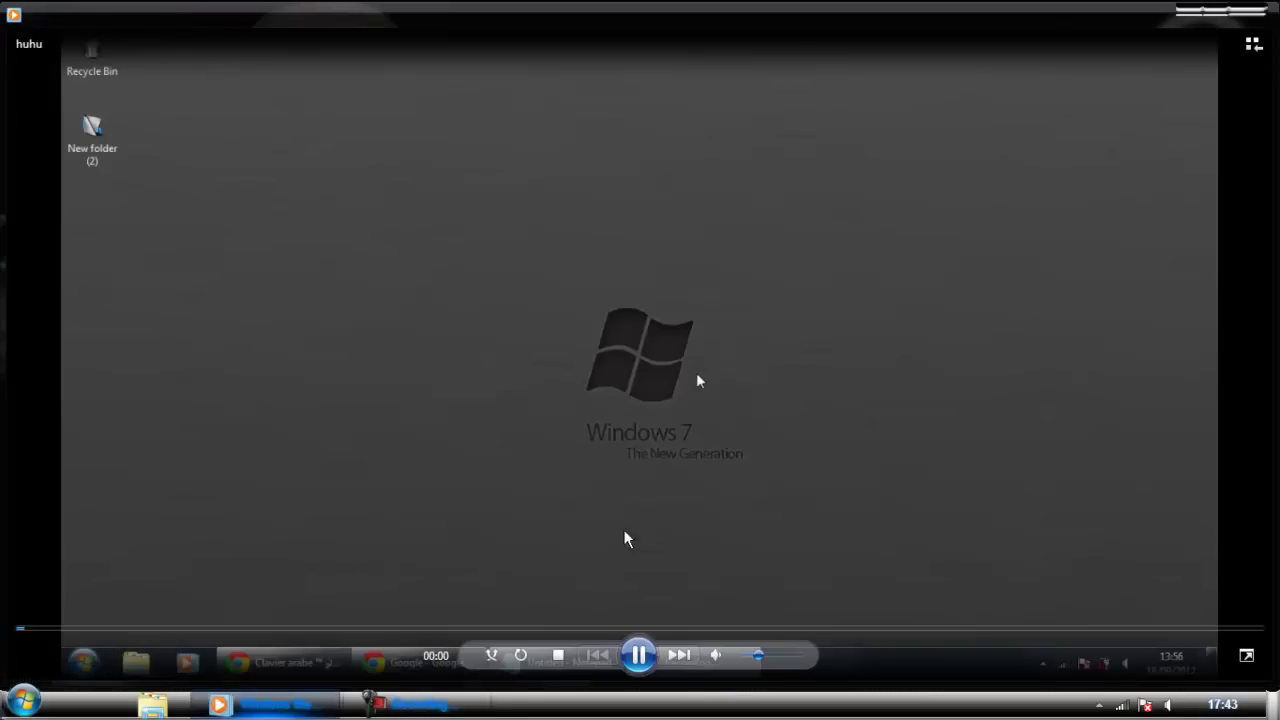
pyautogui.click(486, 629)
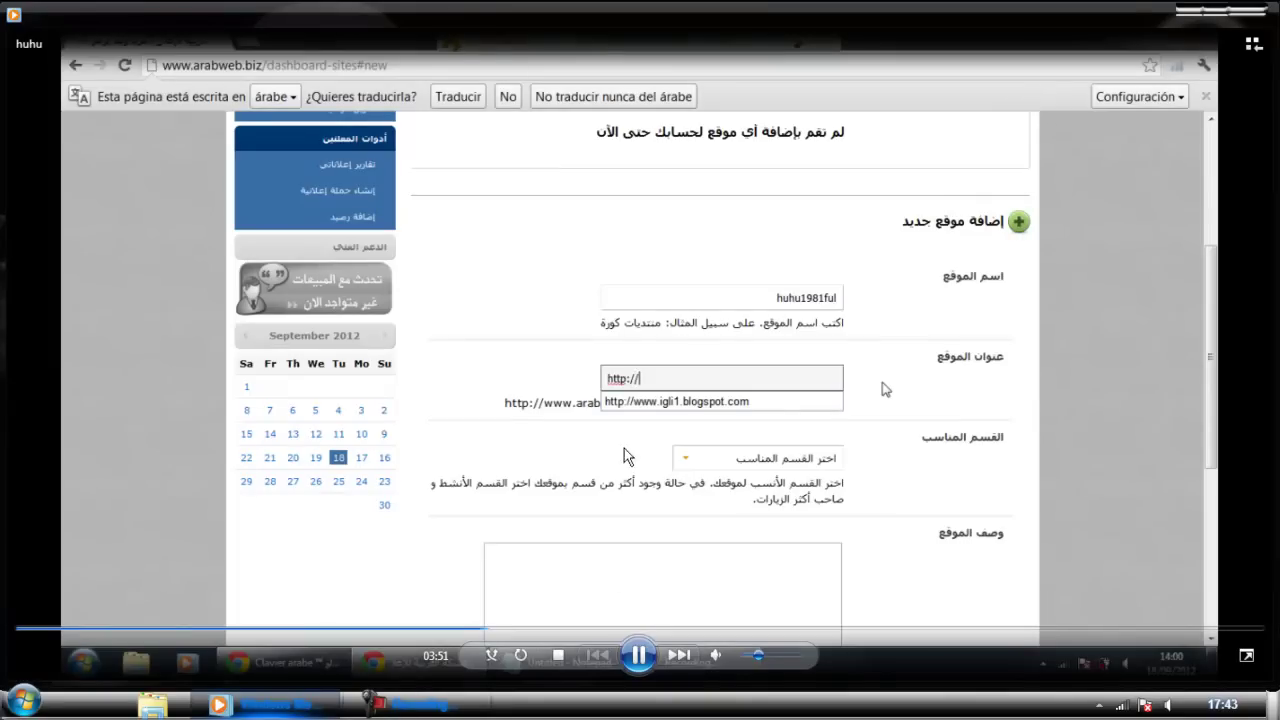
pyautogui.click(1250, 12)
# - Play hola.avi, skip ahead to about 04:29, pause and resume playback to check the picture quality, and close the player
pyautogui.doubleClick(597, 118)
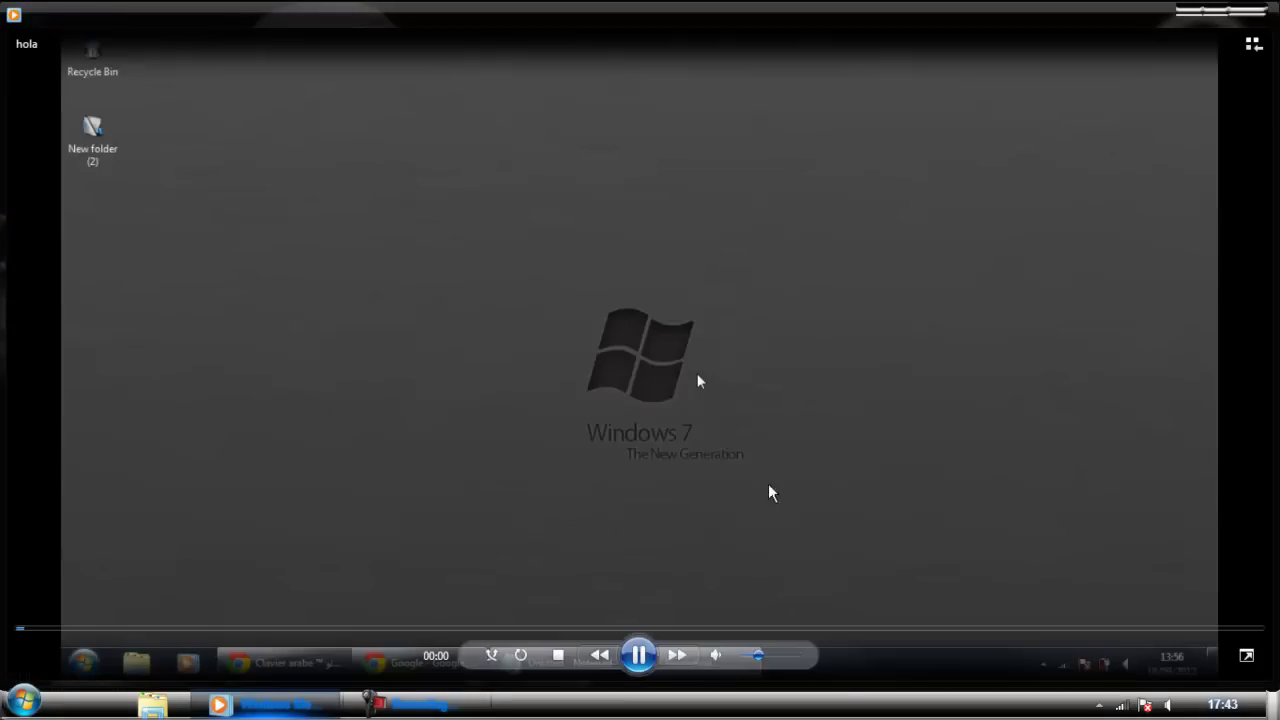
pyautogui.click(557, 628)
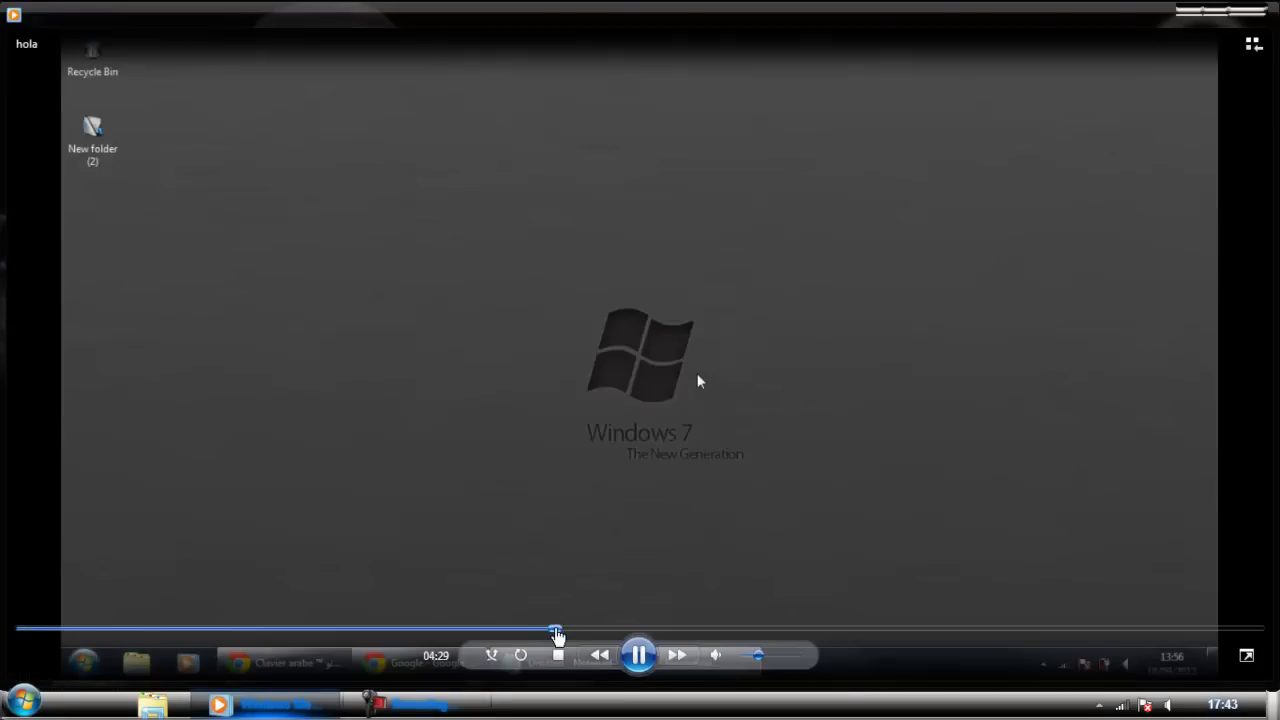
pyautogui.click(639, 656)
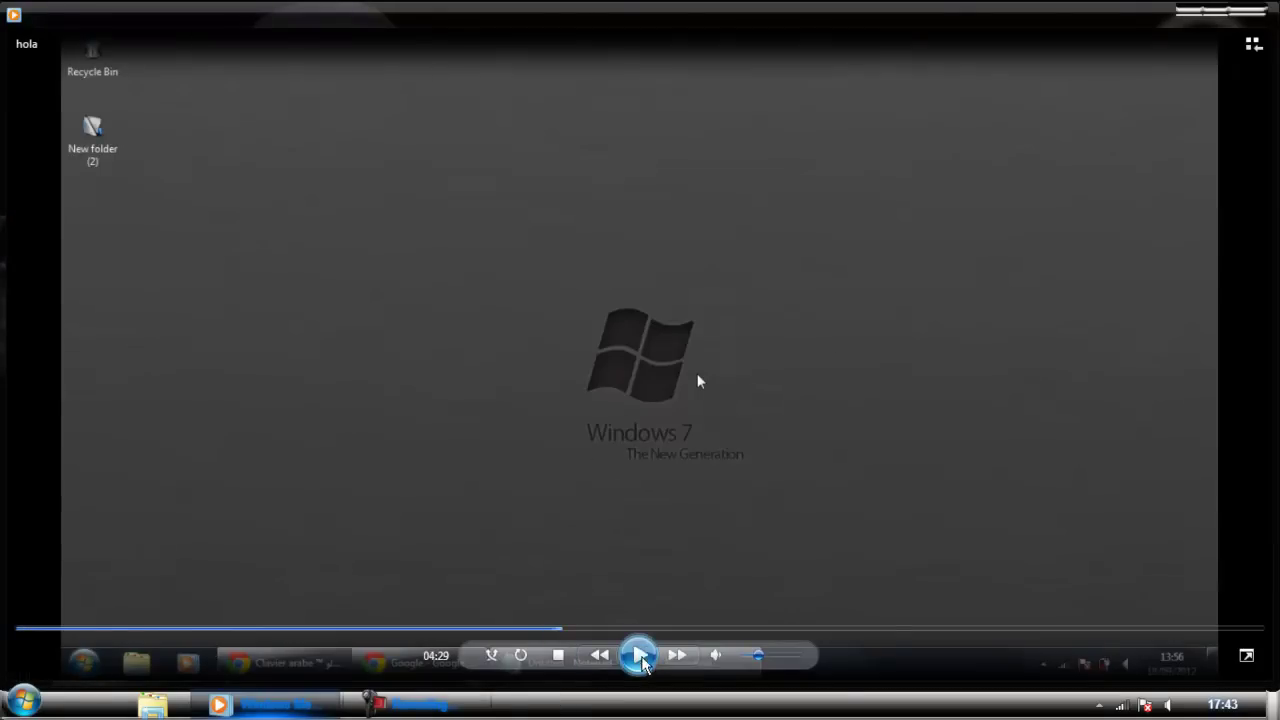
pyautogui.click(640, 658)
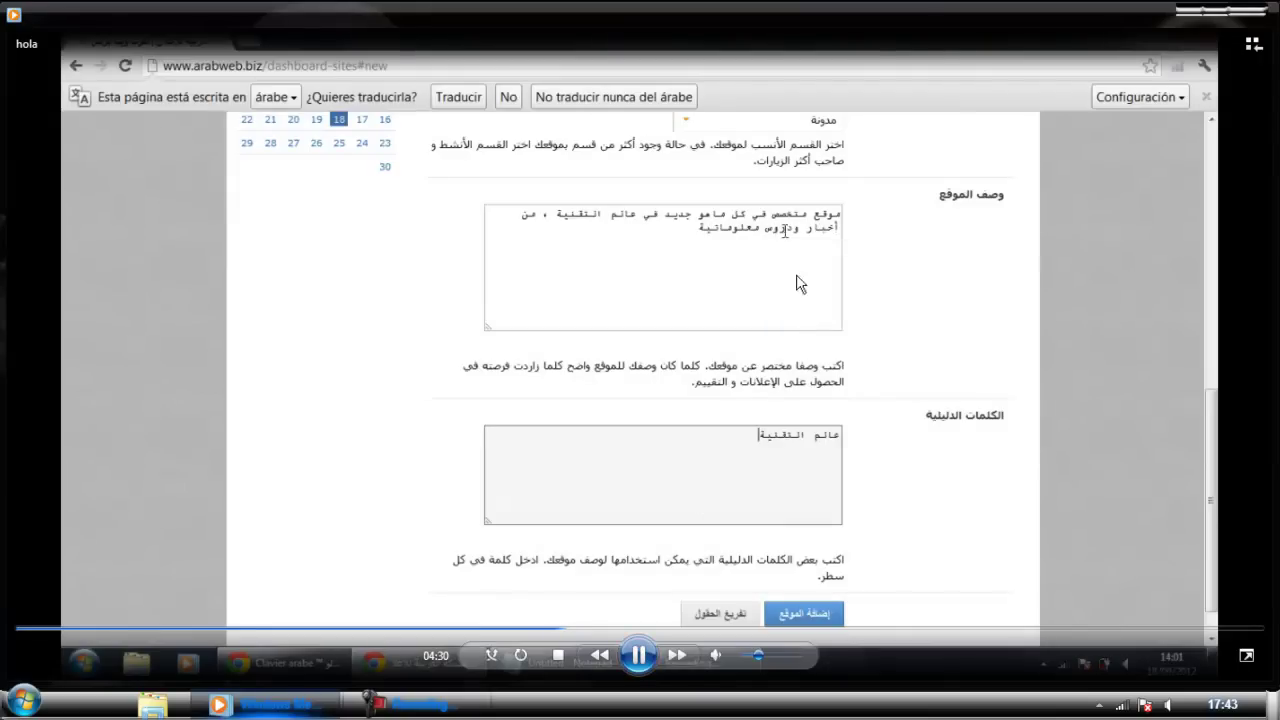
pyautogui.click(1257, 11)
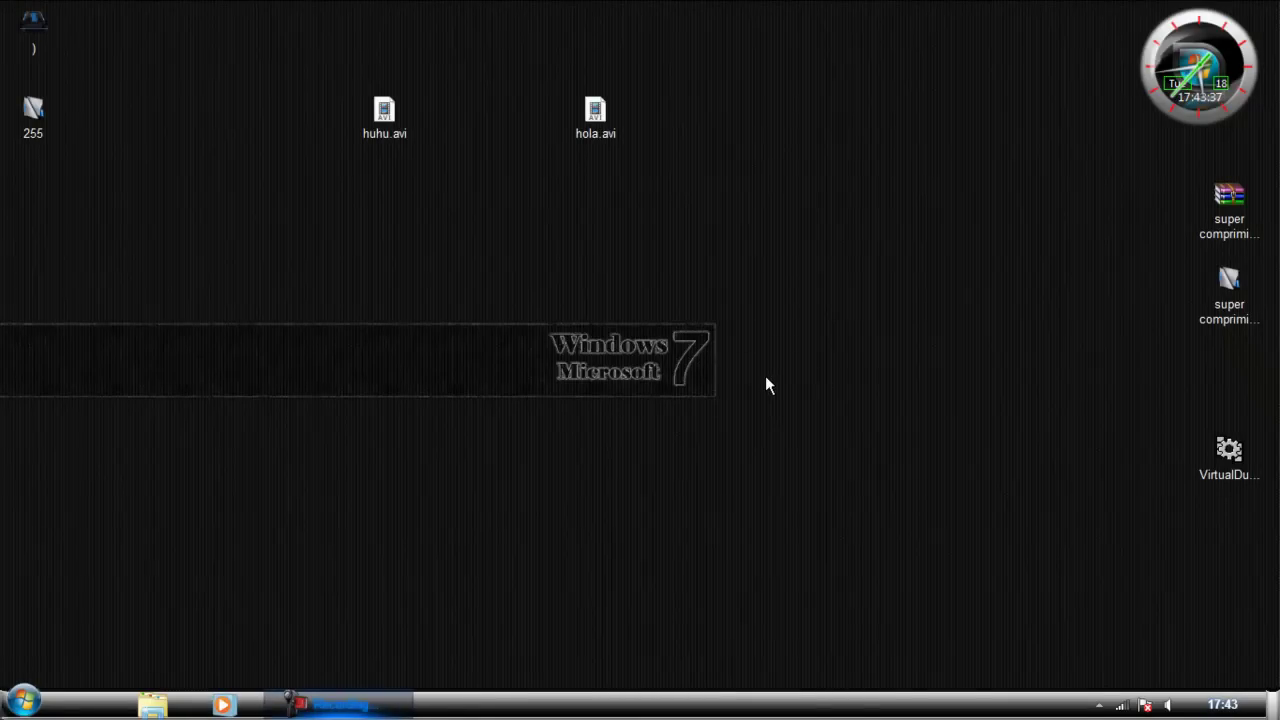